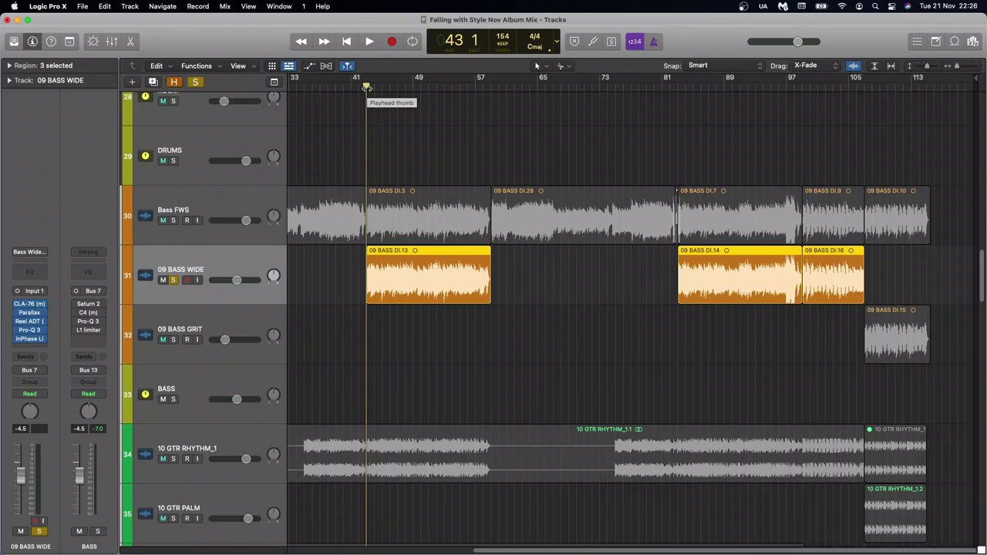
Play back a section, then set the 09 BASS WIDE track's volume to -4.5 dB.
key("space")
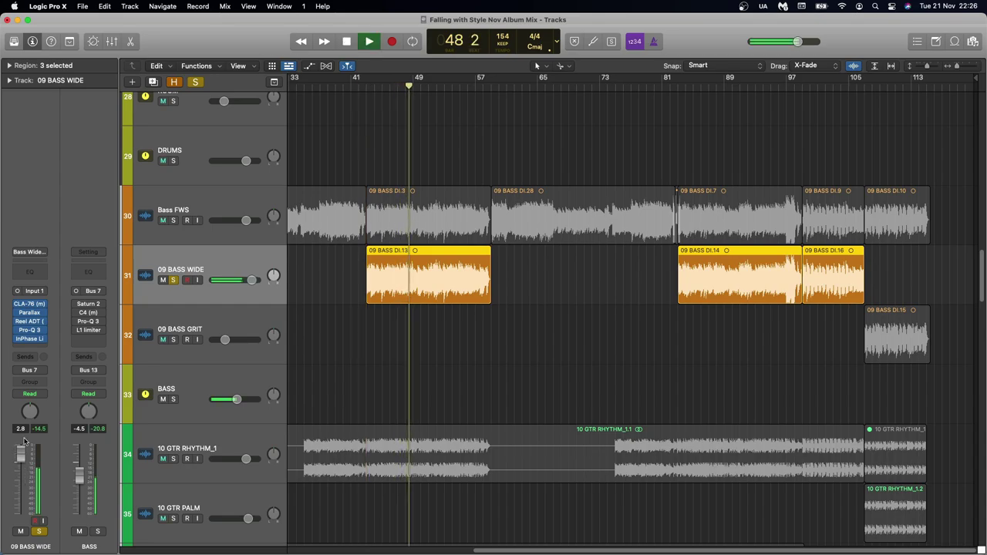
key("space")
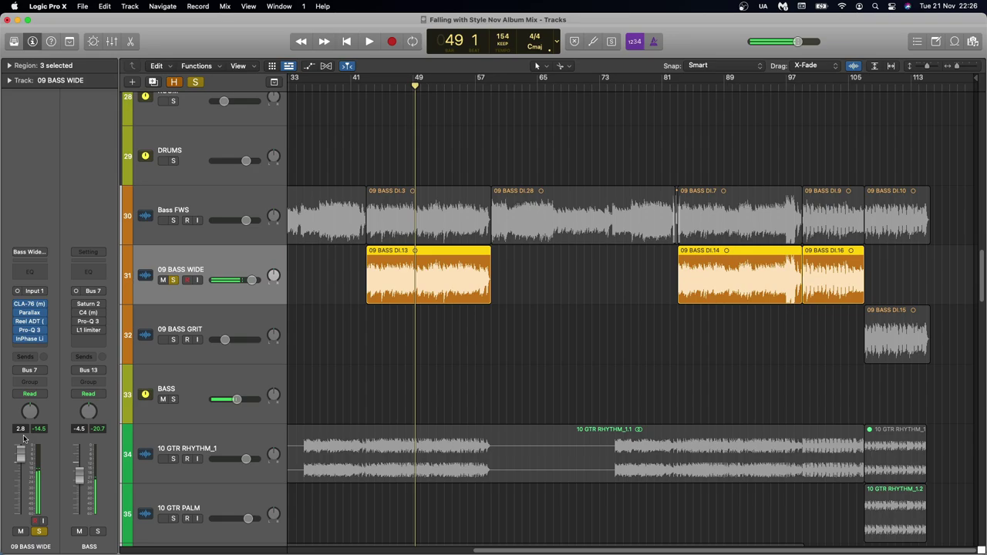
type("-4.5")
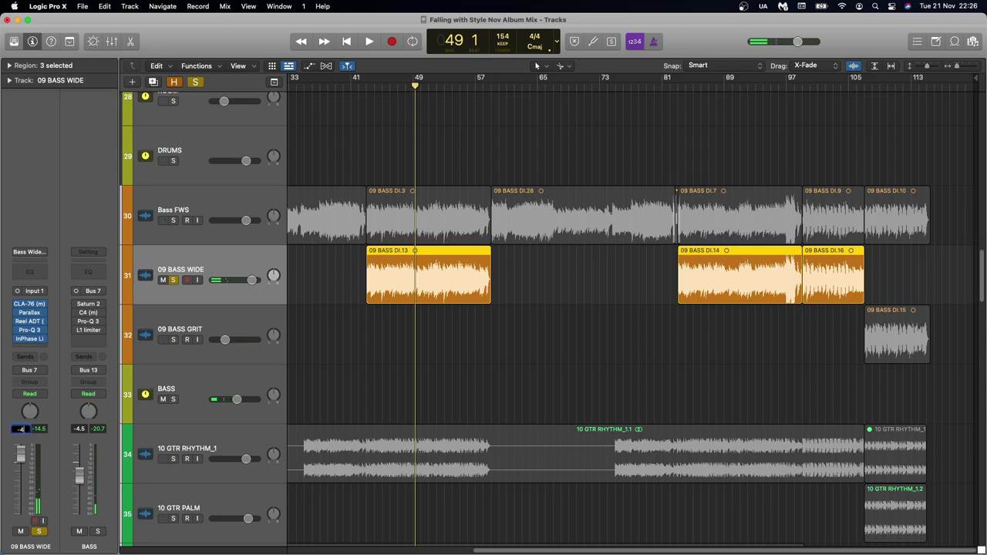
key("Return")
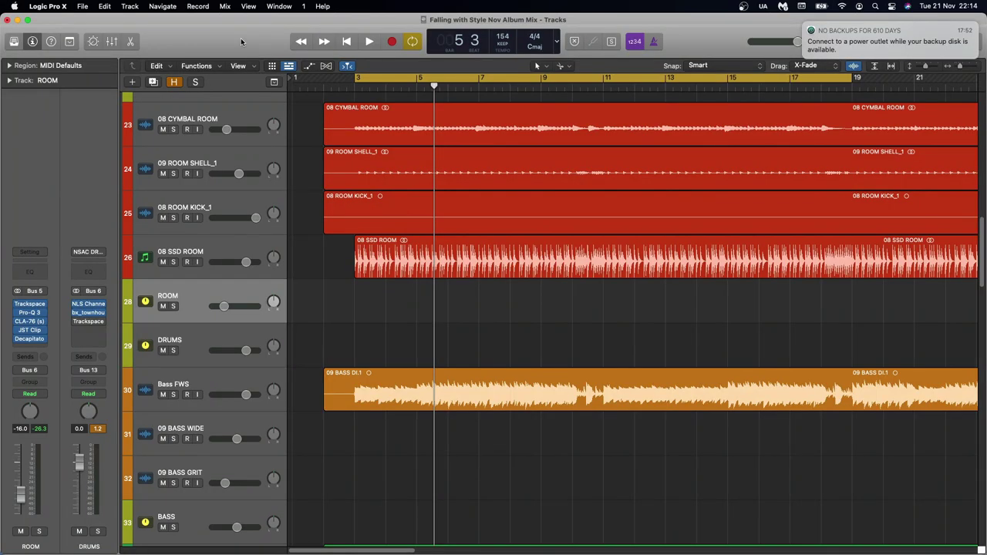
Play from the cycle start, then select the Bass FWS track.
key("space")
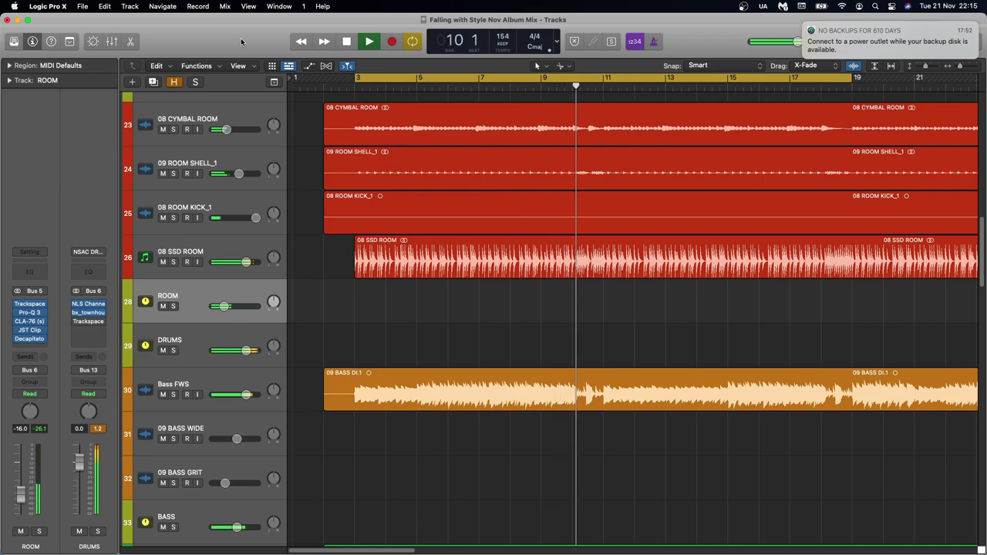
key("space")
left_click(237, 374)
scroll(238, 371, "down", 2)
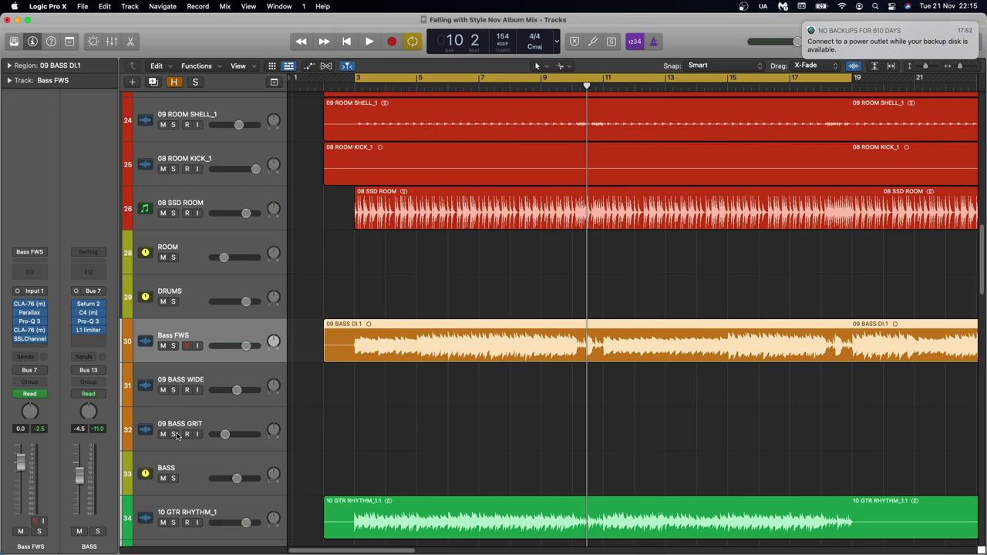
Solo the BASS track, audition the bass group, and make the track lanes much taller.
left_click(173, 478)
key("space")
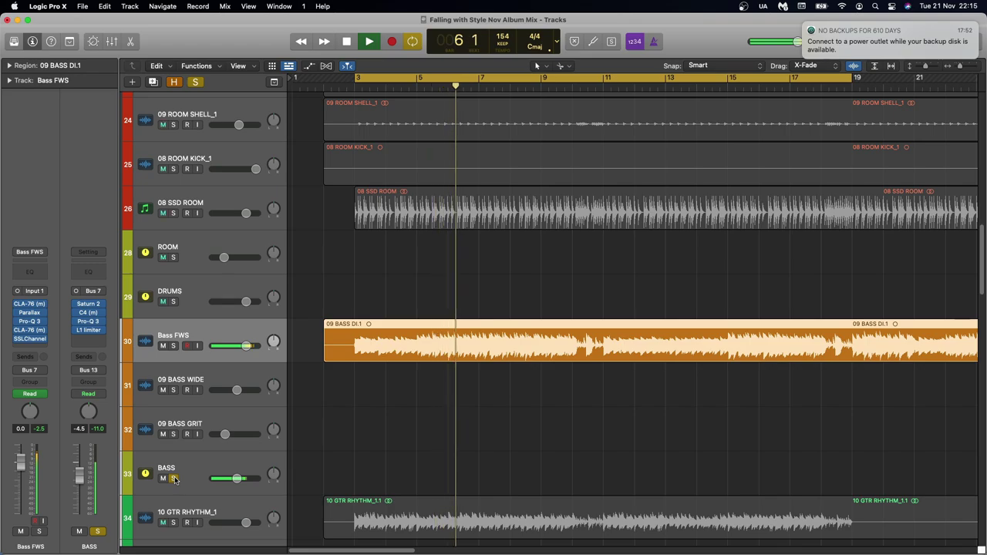
key("space")
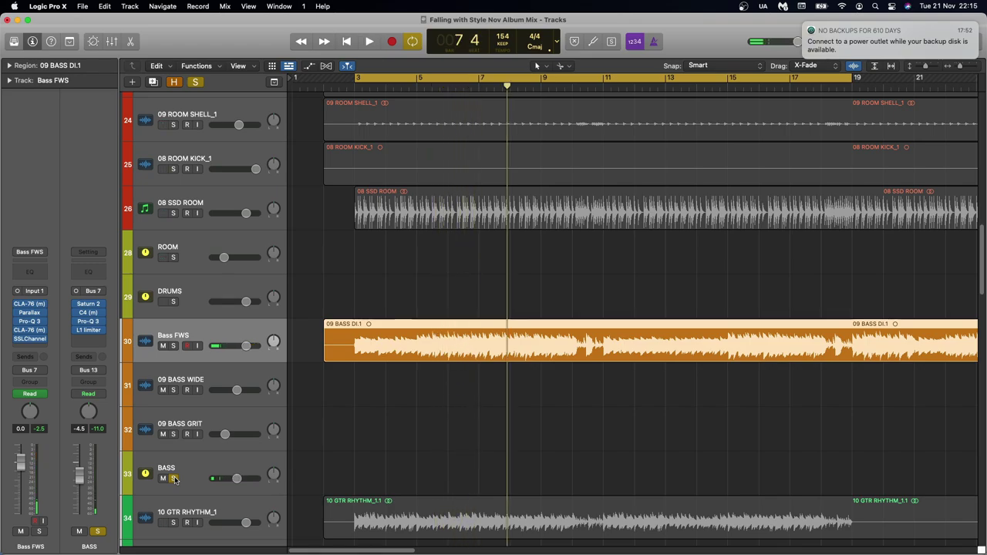
key("super+Down")
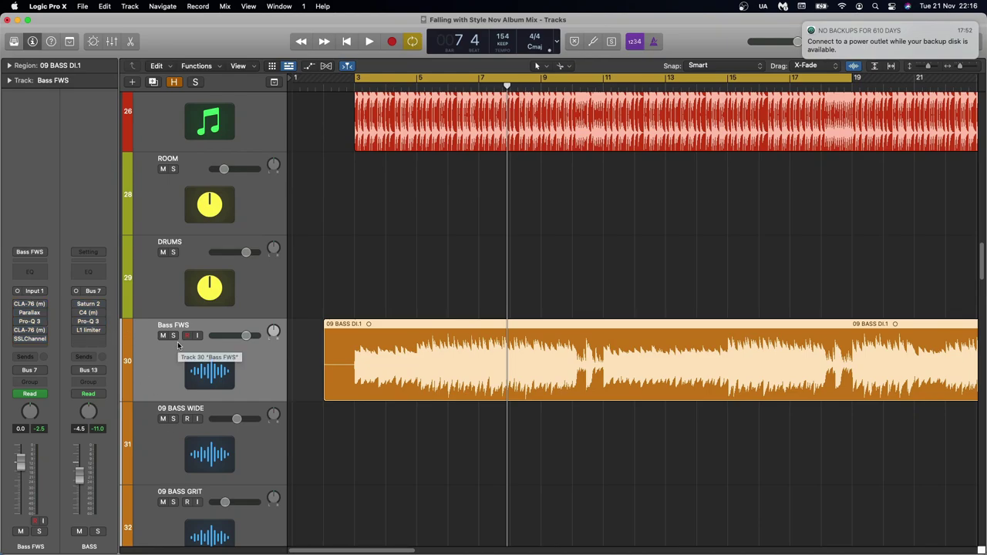
Open and close the PunkBass instrument window, then solo Bass FWS and play it alone.
key("v")
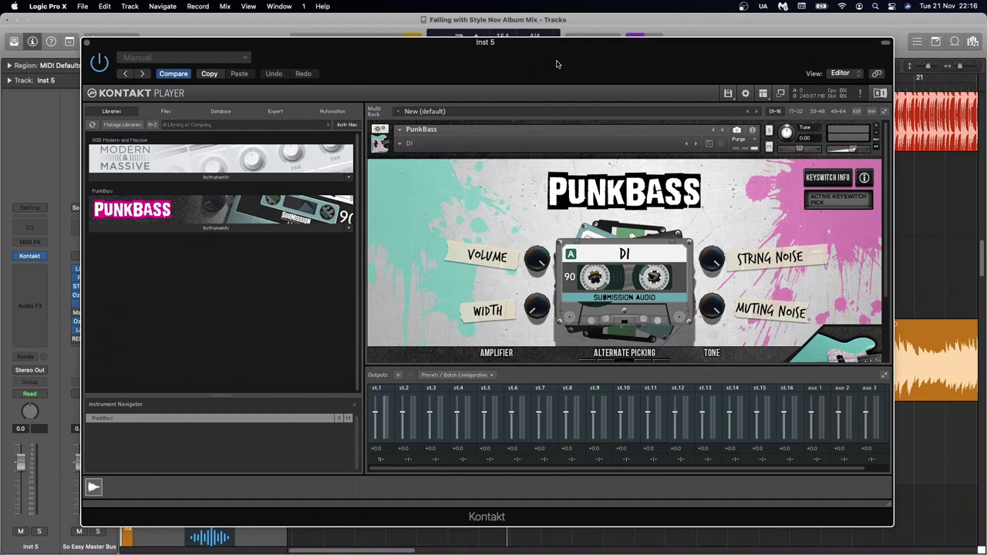
key("v")
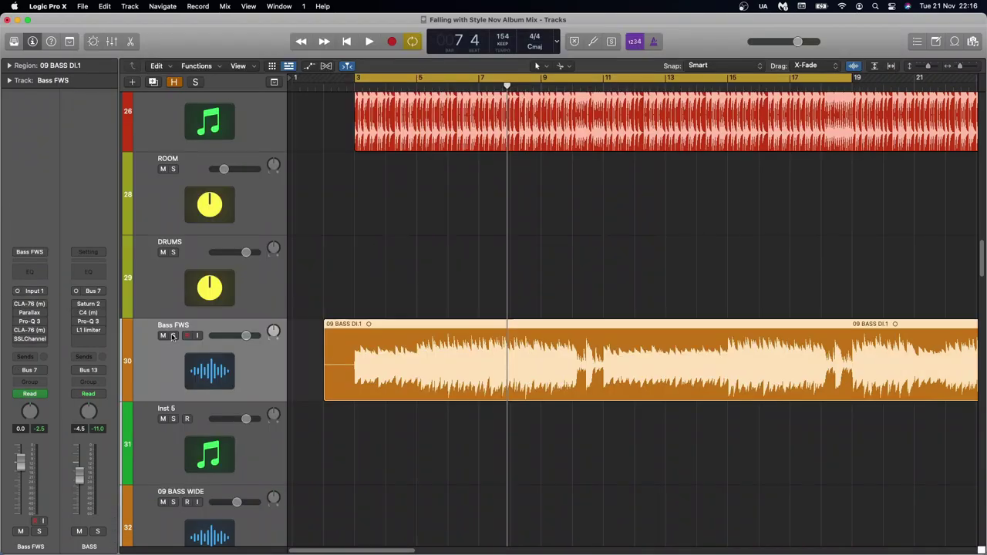
left_click(173, 336)
key("space")
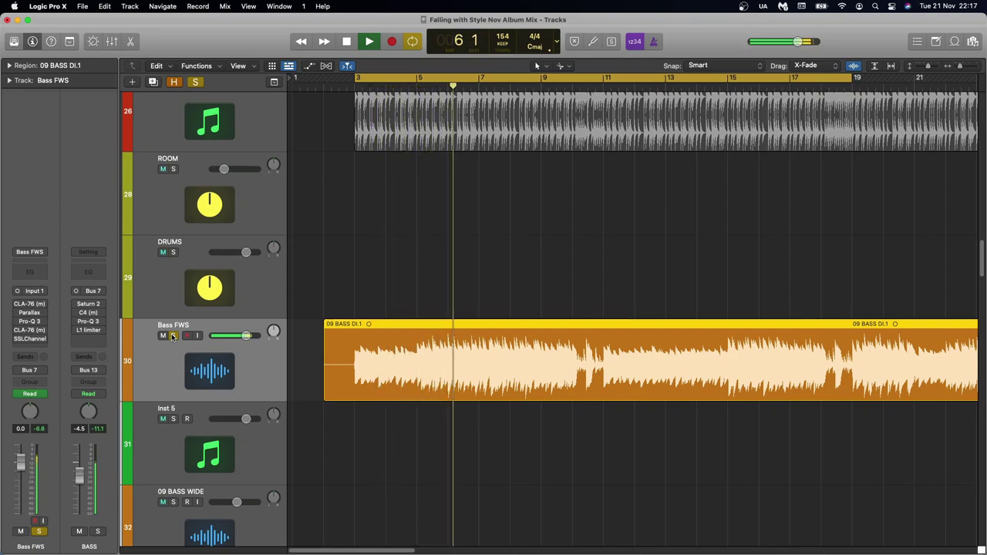
key("space")
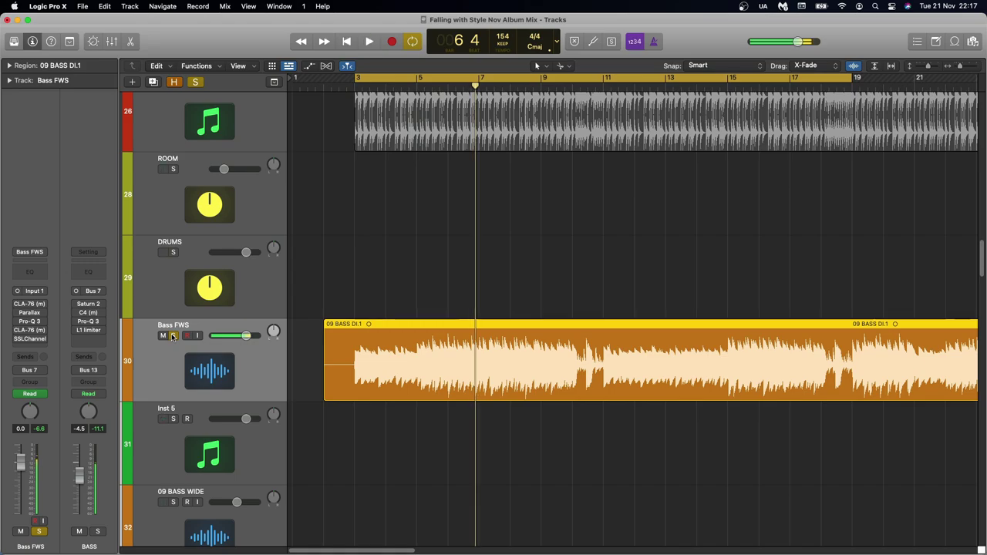
Open Bass FWS's CLA-76 (Bass preset, 4:1) and compare it bypassed, leaving it on.
left_click(29, 304)
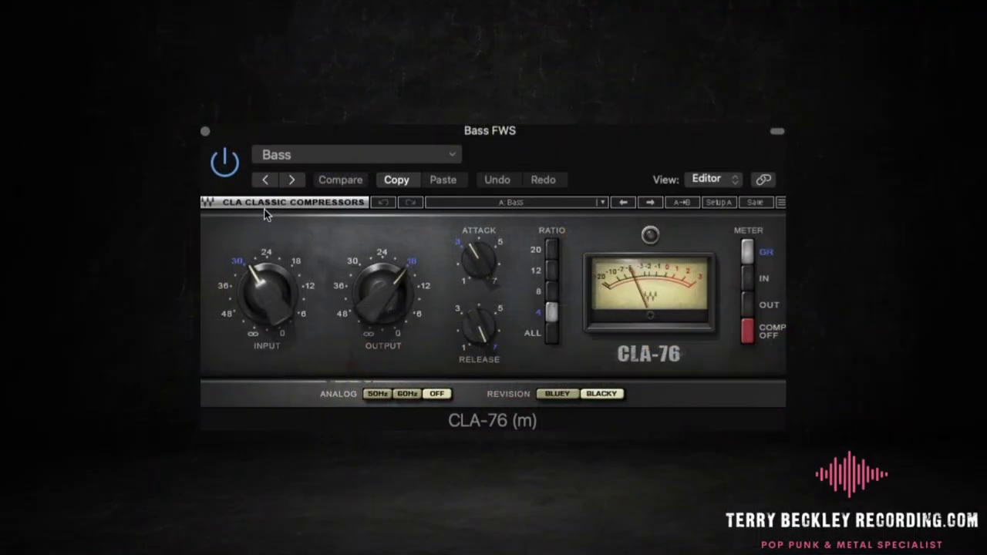
left_click(227, 165)
left_click(228, 165)
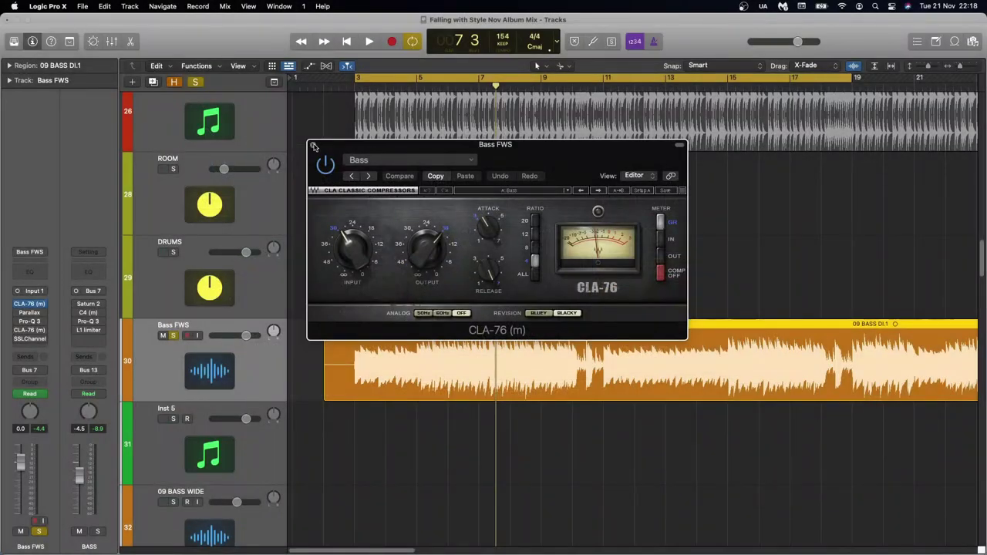
Close the CLA-76, then toggle the Parallax distortion on its Default preset to compare, and close it.
left_click(205, 132)
left_click(29, 313)
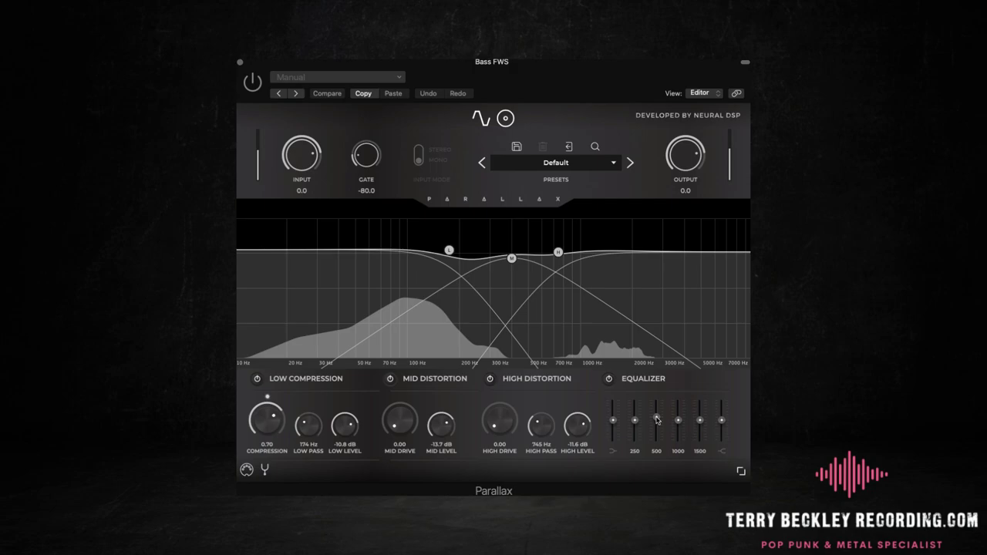
left_click(254, 81)
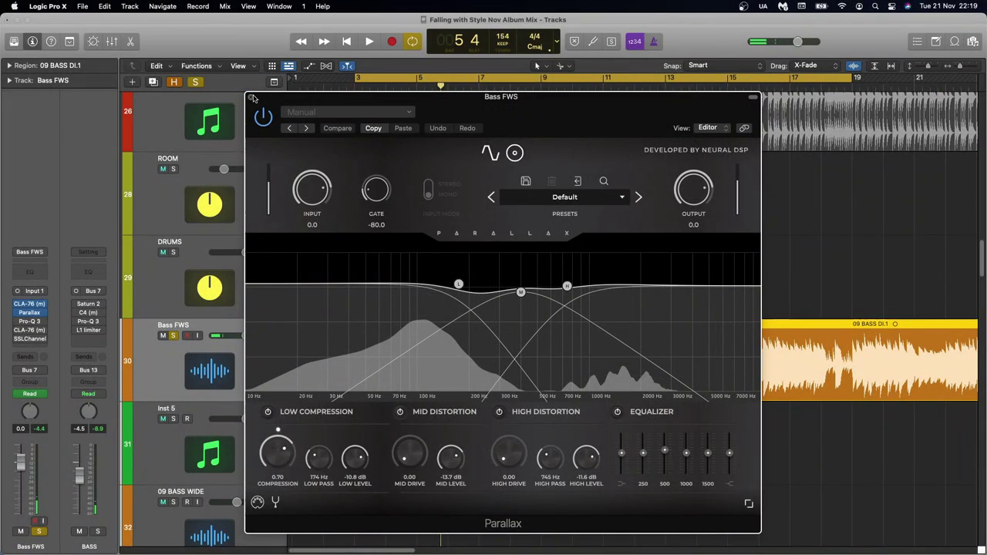
left_click(250, 97)
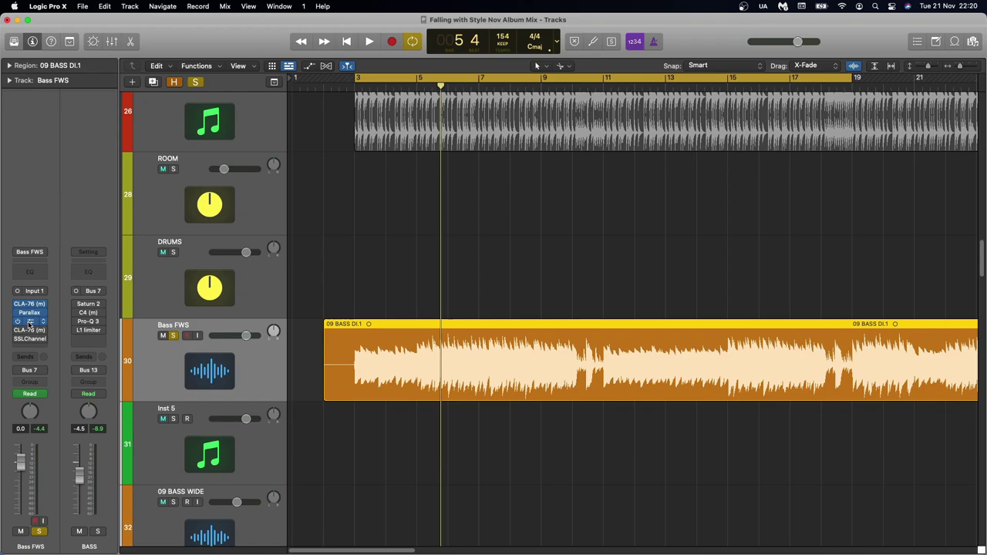
Open Bass FWS's Pro-Q 3 and inspect its bands near 159 Hz, 326 Hz, 1 kHz and 2 kHz.
left_click(29, 321)
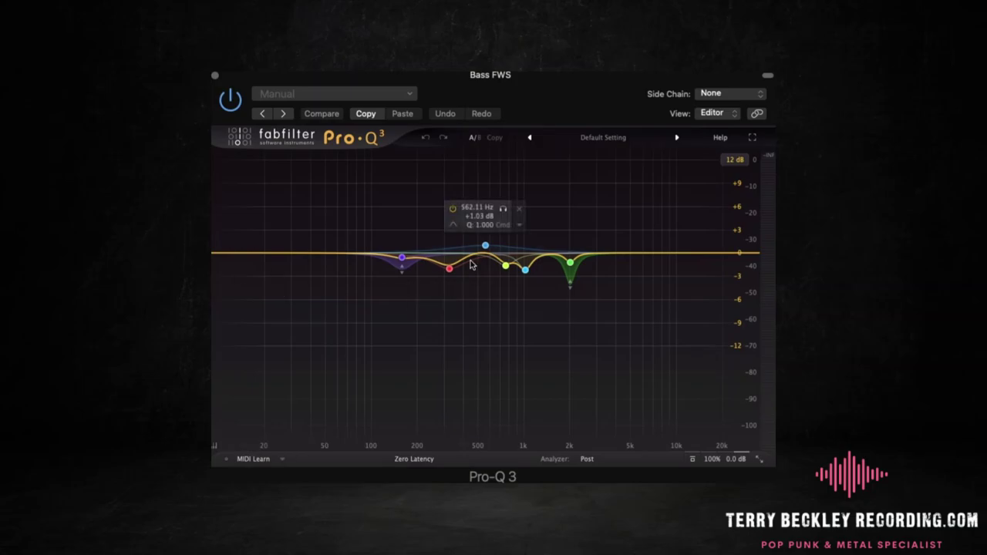
mouse_move(468, 271)
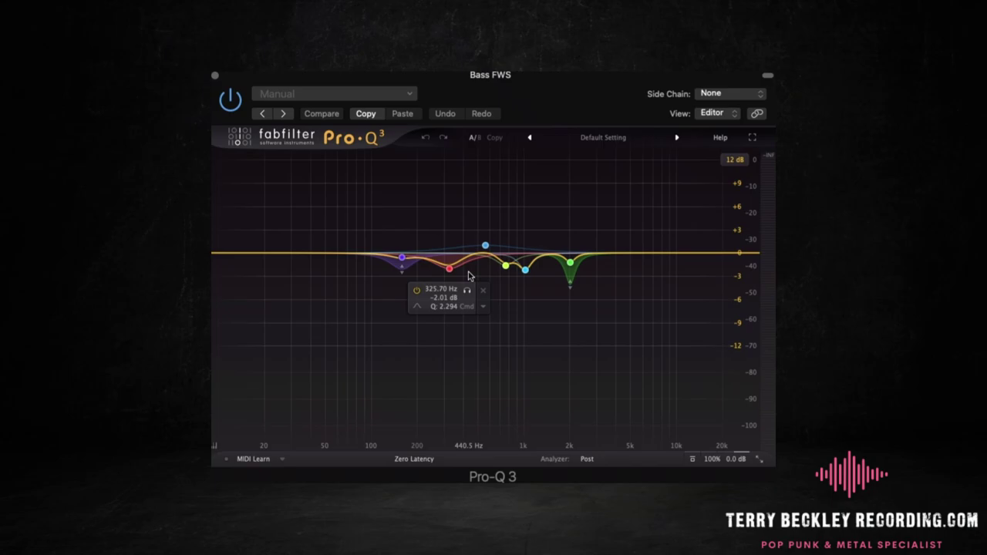
mouse_move(574, 268)
mouse_move(403, 274)
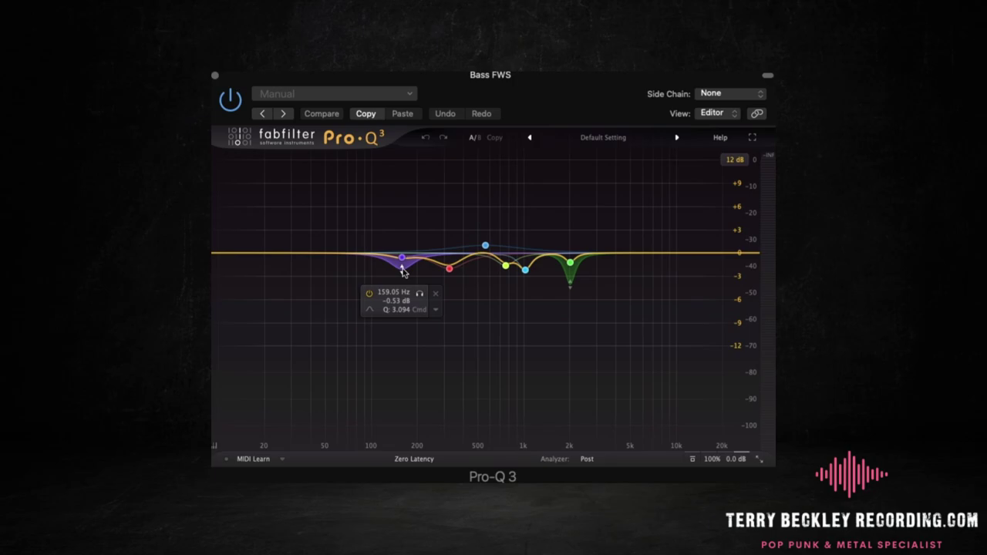
mouse_move(523, 271)
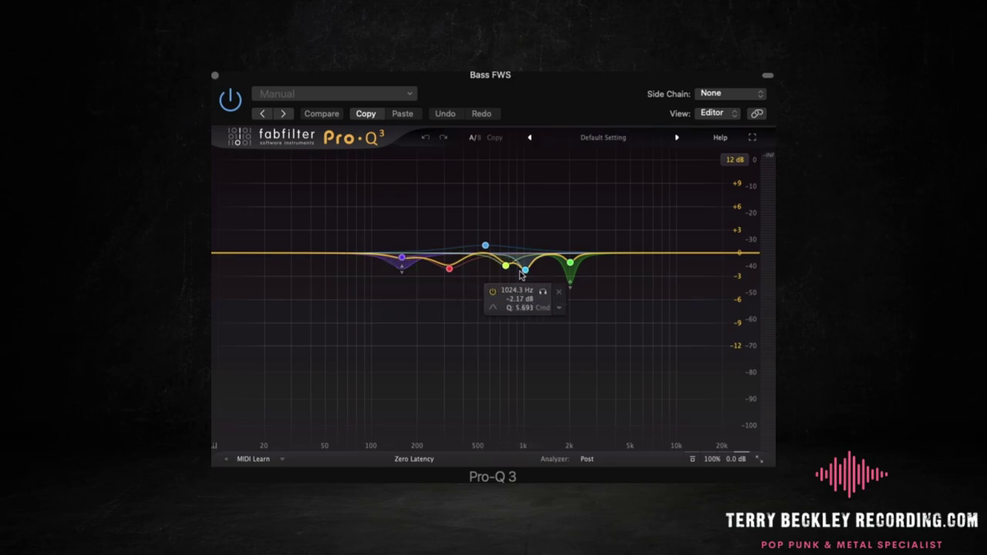
mouse_move(485, 247)
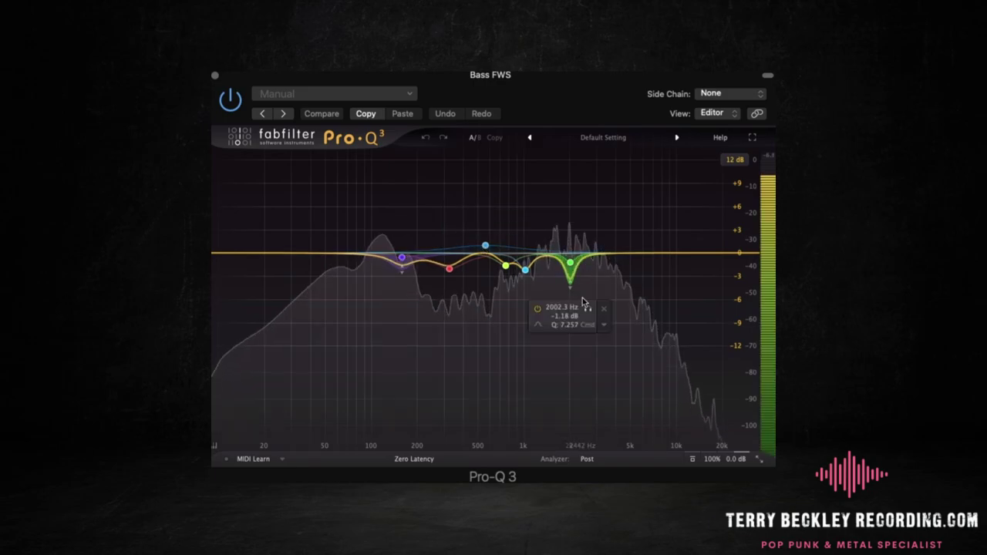
left_click(588, 310)
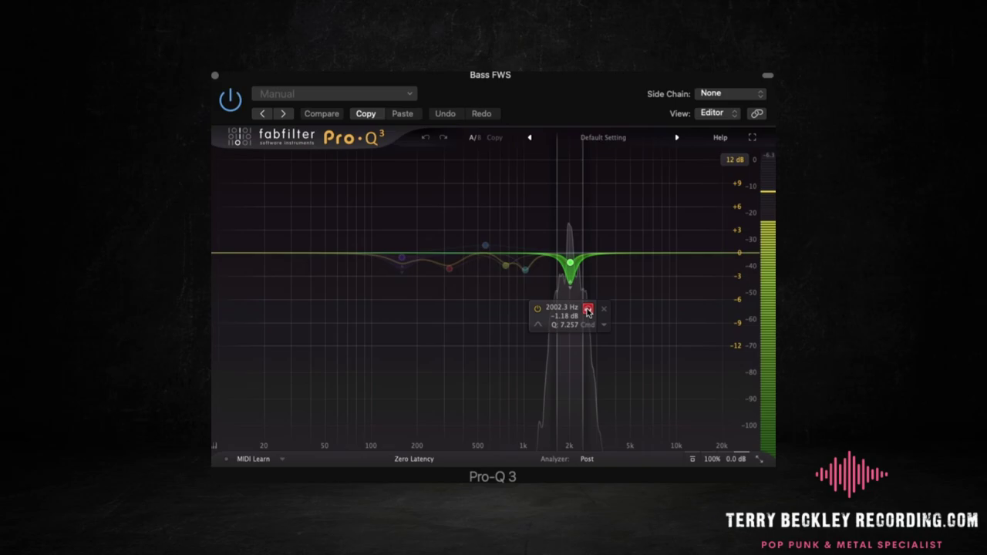
left_click(587, 310)
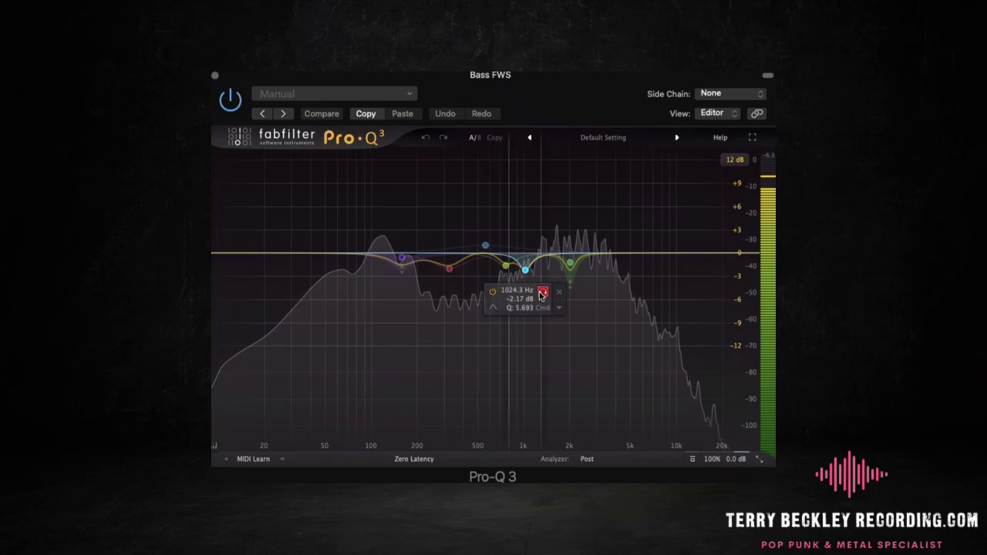
left_click(542, 293)
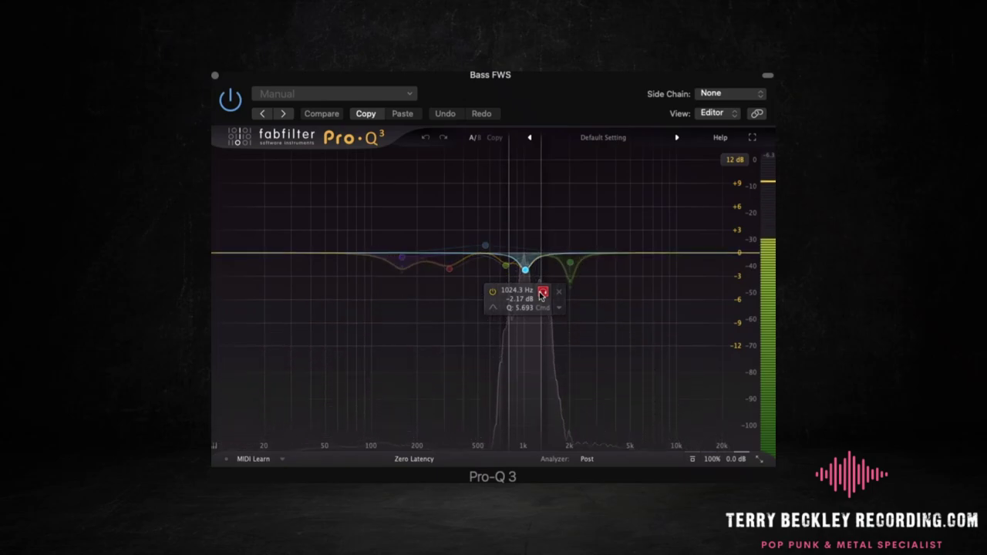
left_click(543, 292)
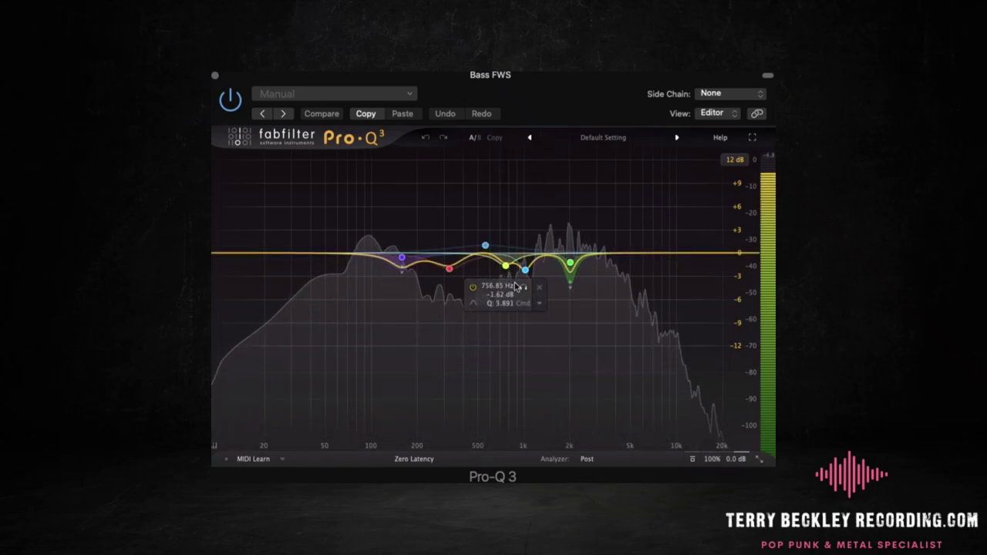
left_click(523, 288)
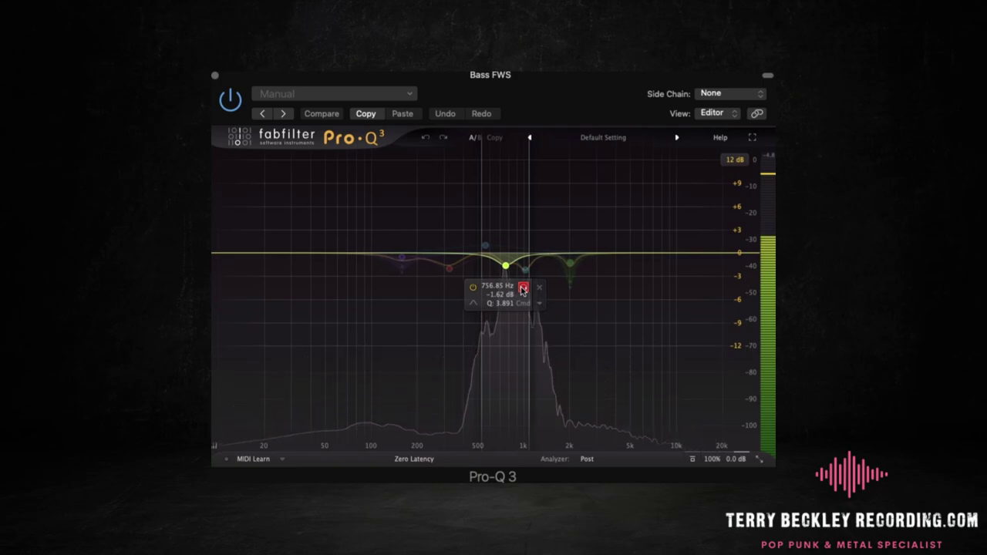
left_click(523, 289)
key("space")
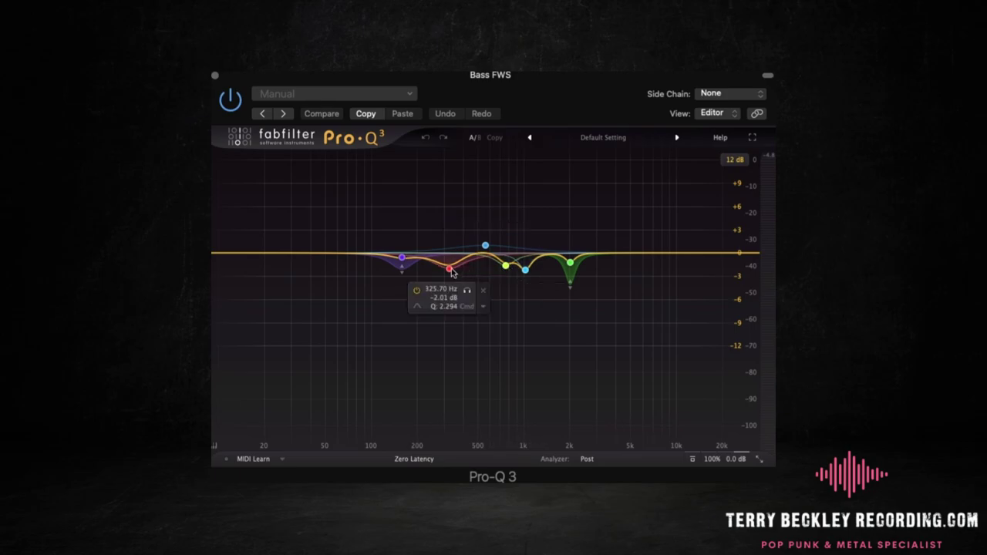
left_click(466, 291)
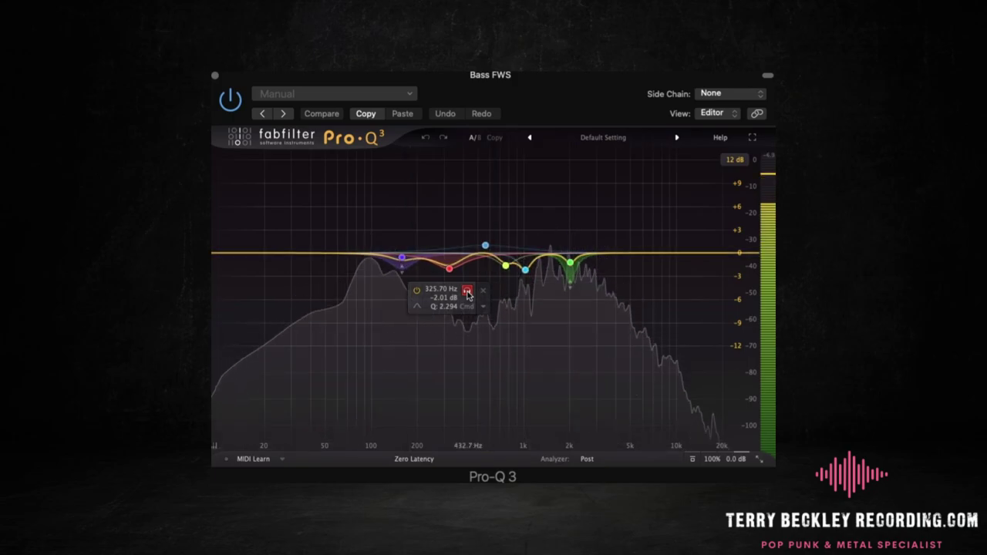
key("space")
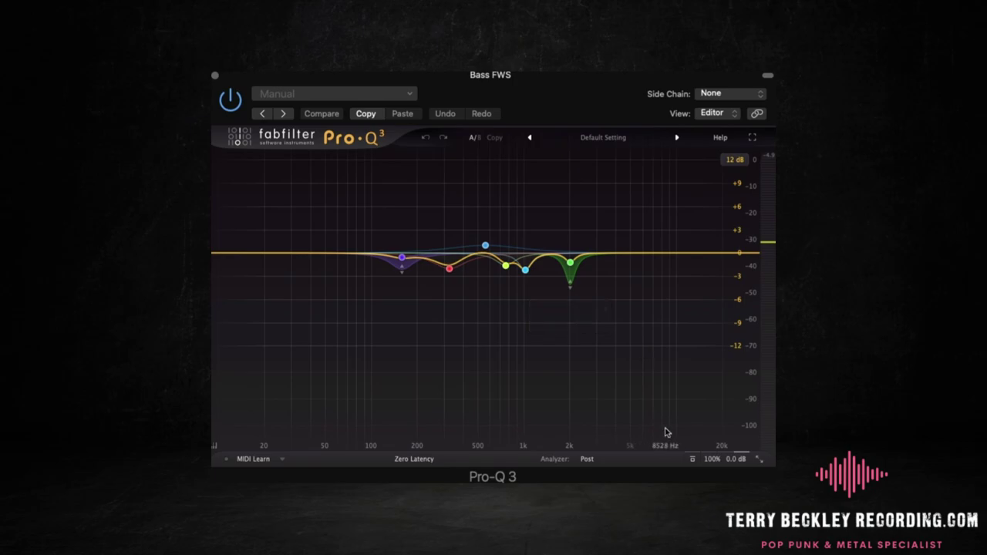
Play and compare Pro-Q 3 bypassed versus active, leave it on, and close its window.
key("space")
left_click(692, 459)
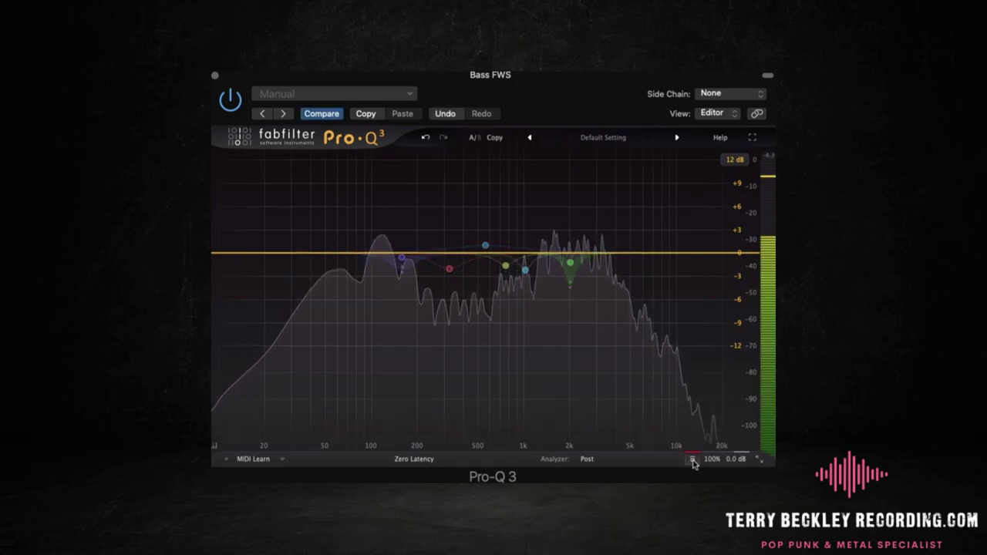
key("space")
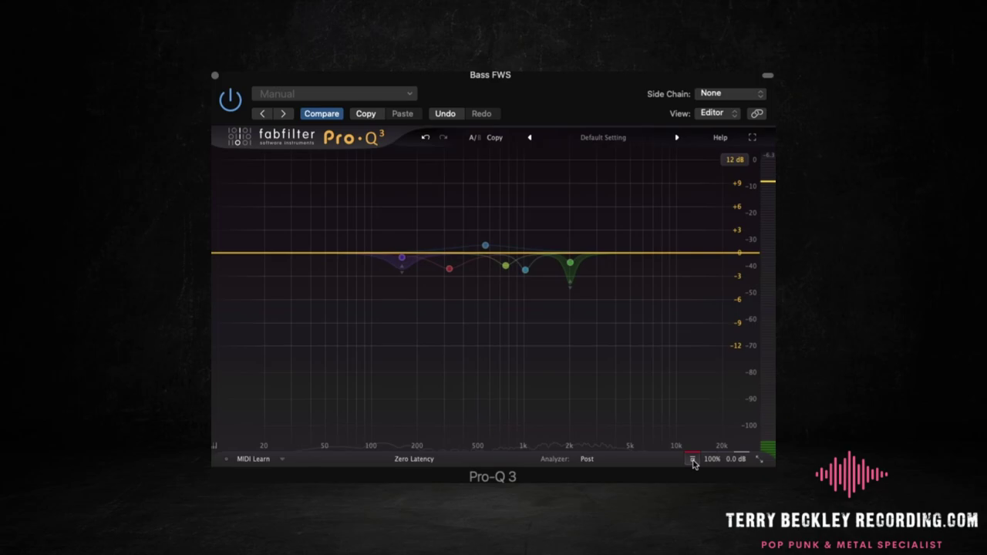
left_click(692, 459)
key("space")
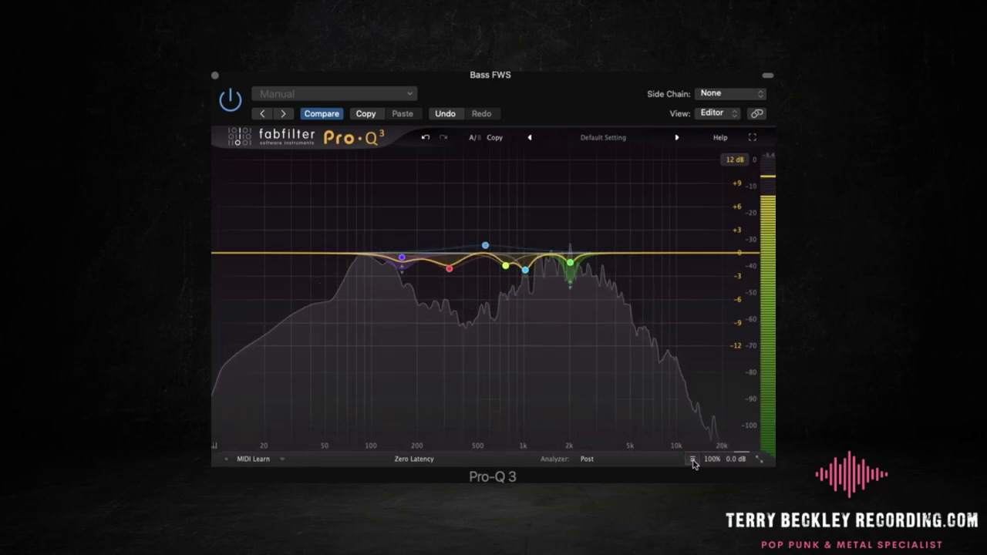
key("space")
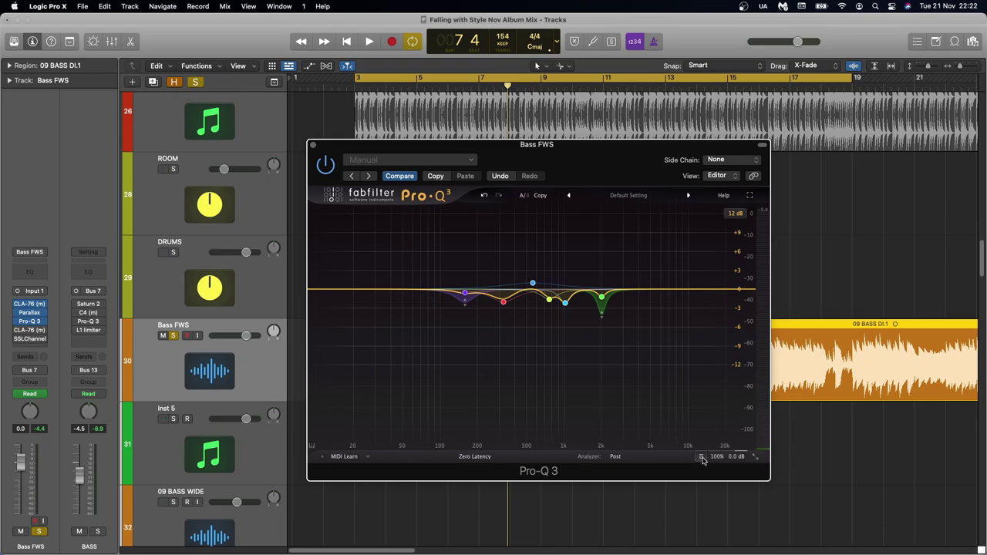
key("super+w")
Open the second CLA-76 on Bass FWS (Bass preset, 4:1 ratio) and enable it.
left_click(30, 330)
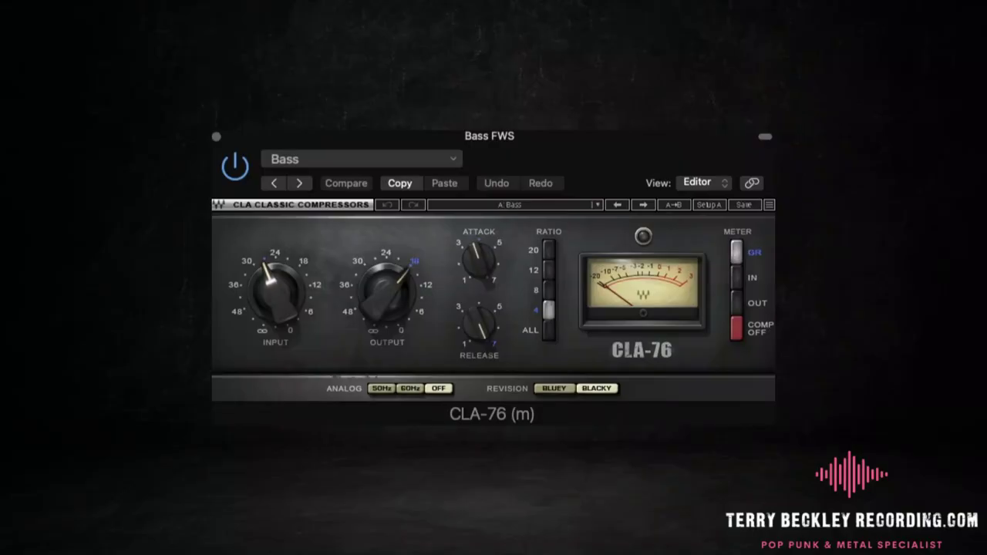
left_click(240, 173)
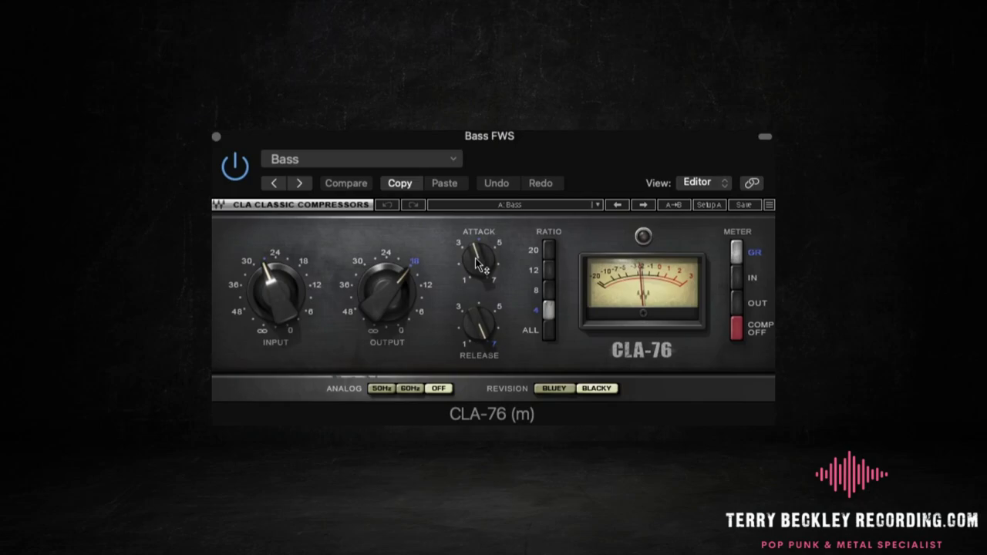
mouse_move(481, 266)
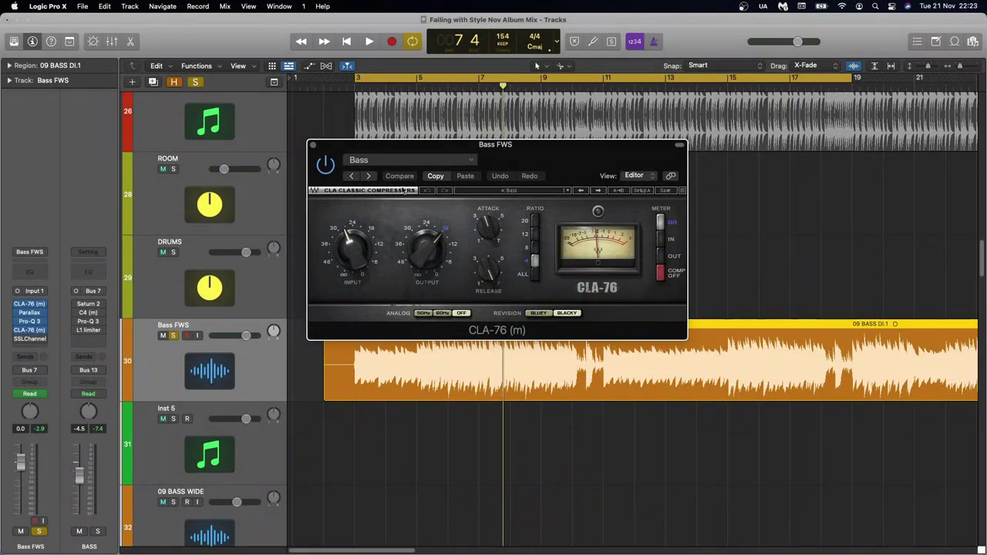
Close the compressor and set the Bass FWS SSLChannel high-pass filter to 50.
left_click(313, 145)
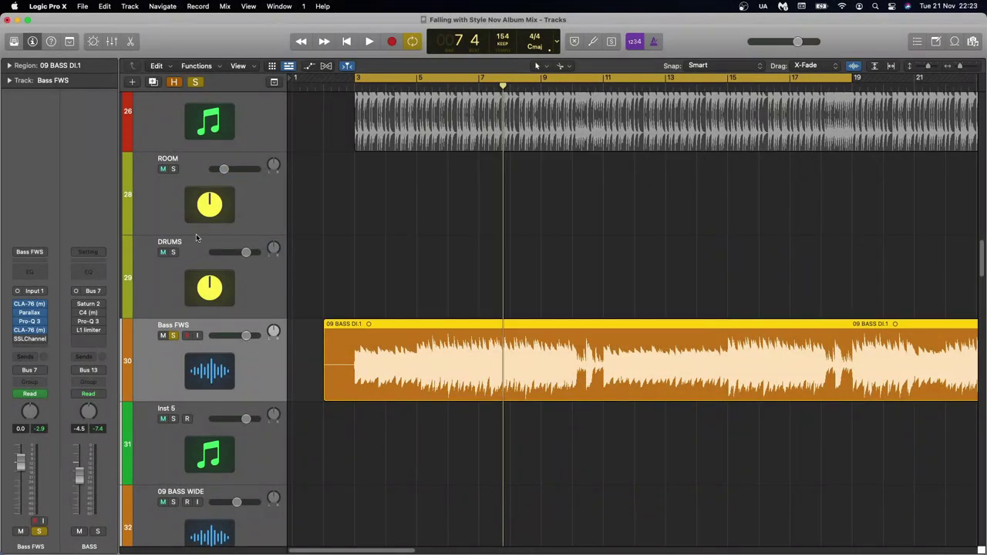
left_click(17, 342)
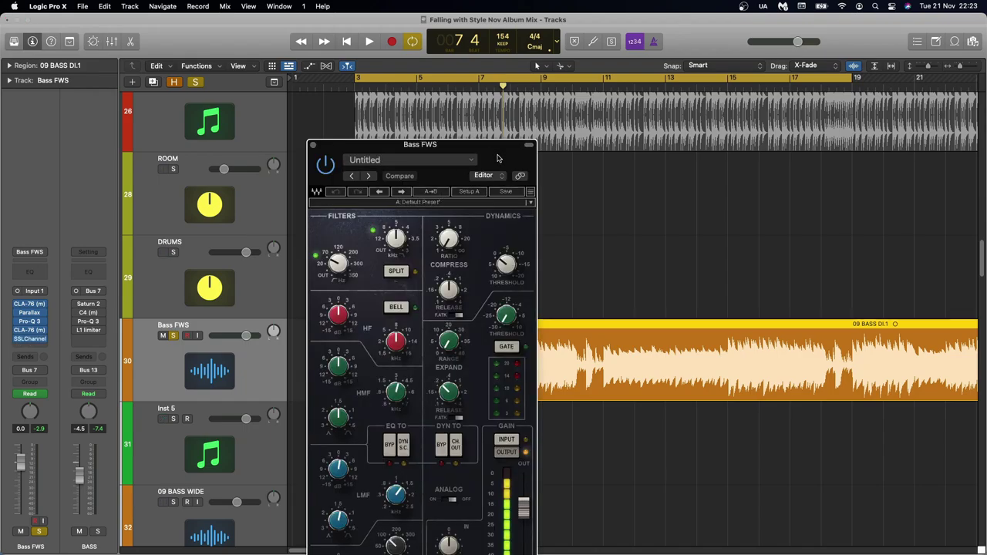
mouse_move(428, 138)
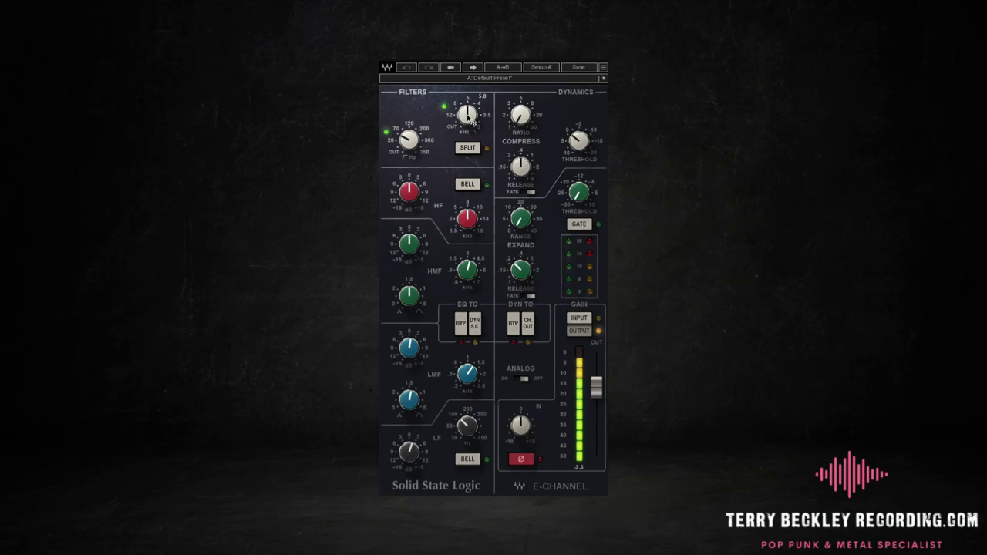
left_click_drag(408, 139, 409, 141)
Check the low-mid and low band gain and frequency, then compare EQ bypass twice, leaving EQ active.
left_click(408, 347)
left_click(467, 374)
left_click(410, 451)
left_click(466, 427)
left_click(460, 324)
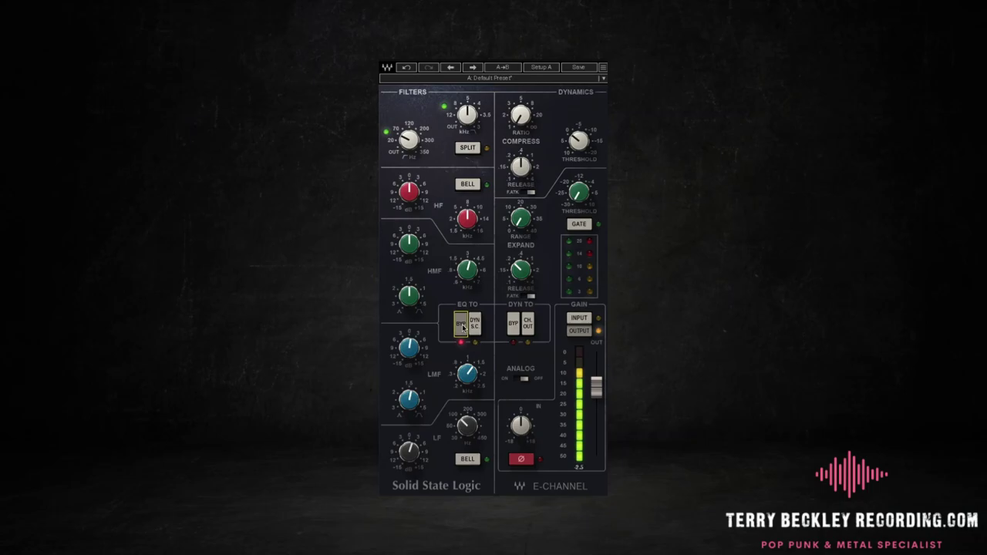
left_click(462, 325)
left_click(461, 324)
left_click(462, 324)
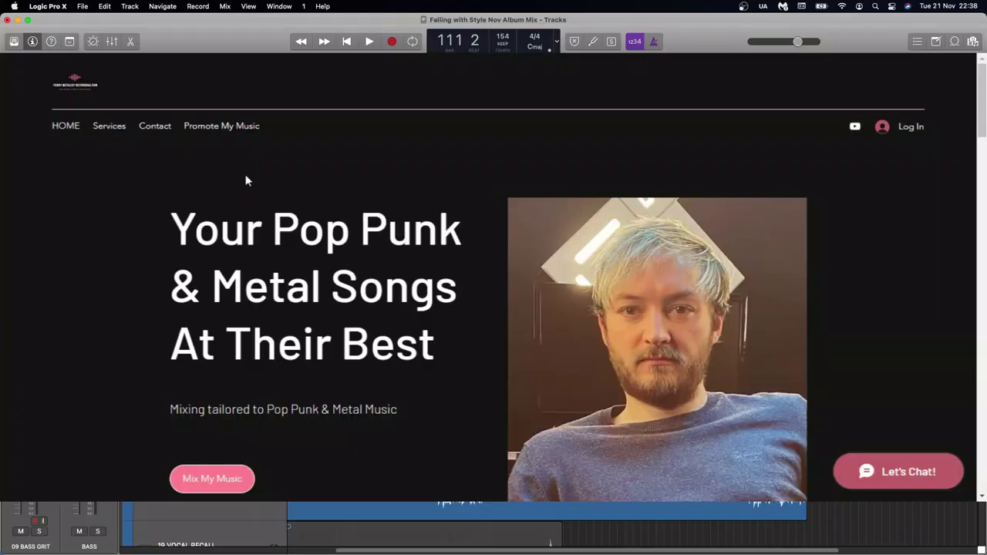
Scroll the website down to the audio player's Previous Work track list.
left_click_drag(981, 111, 983, 439)
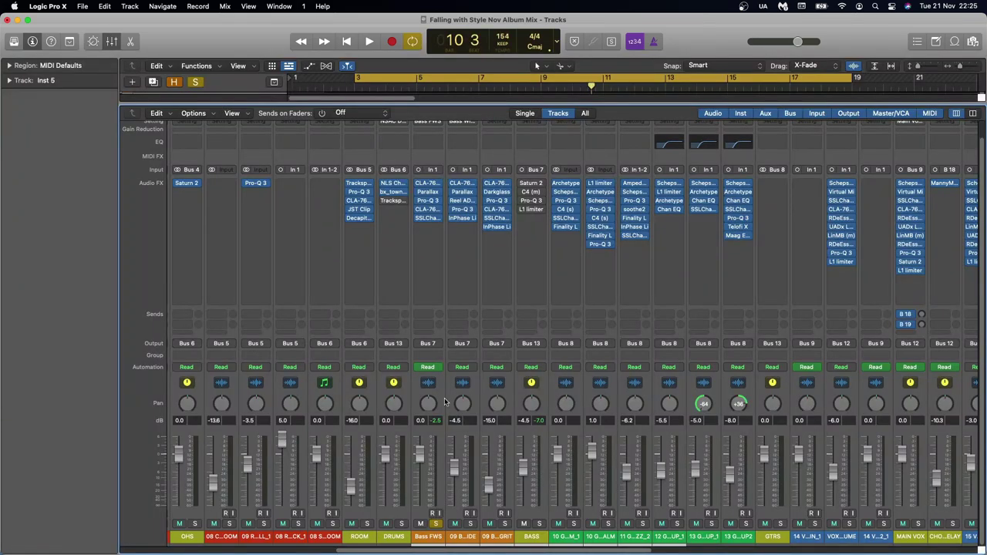
Select the 09 BASS WIDE, 09 BASS GRIT and BASS bus channel strips in the Mixer.
left_click(476, 394)
left_click(507, 394)
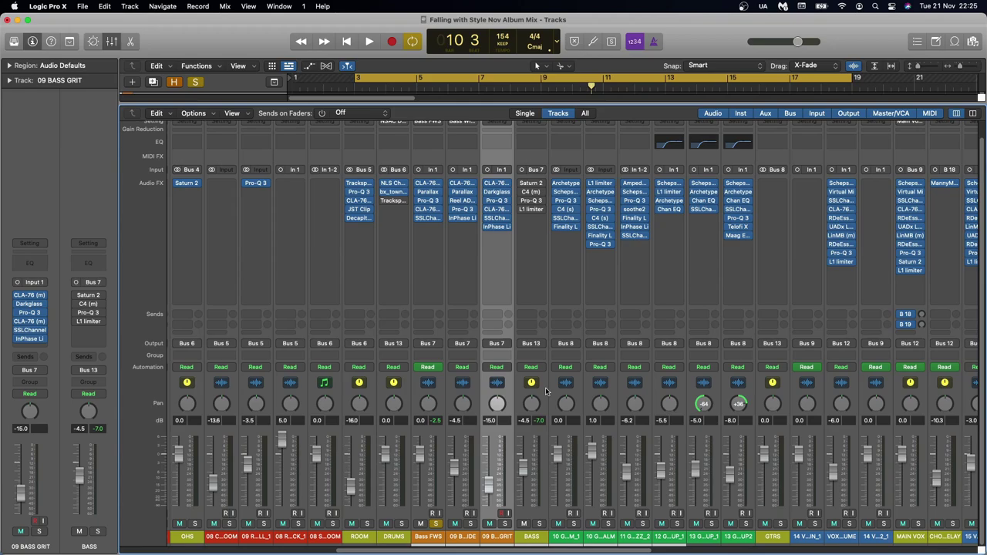
left_click(545, 392)
Close the Mixer, unsolo Bass FWS, solo 09 BASS WIDE and play from bar 43.
key("x")
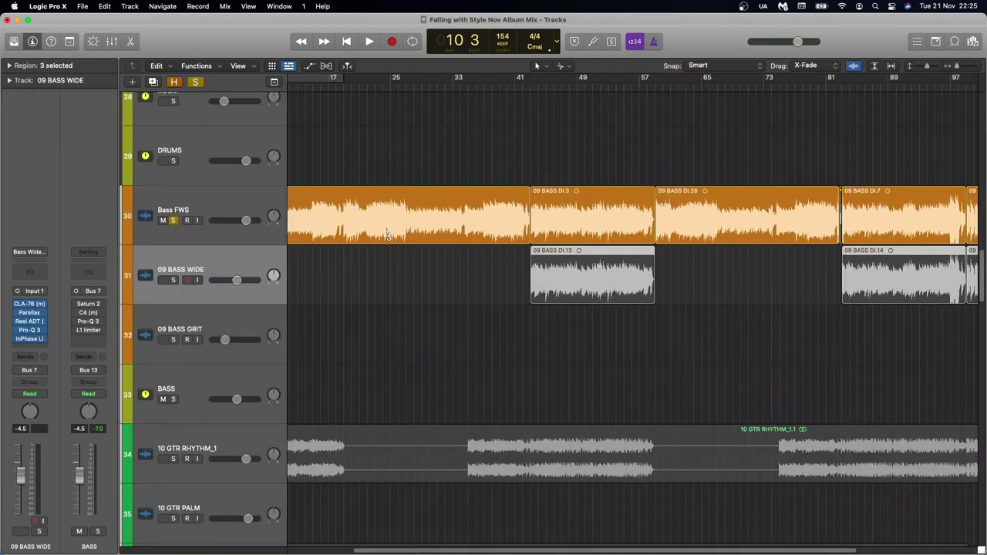
scroll(397, 258, "right", 5)
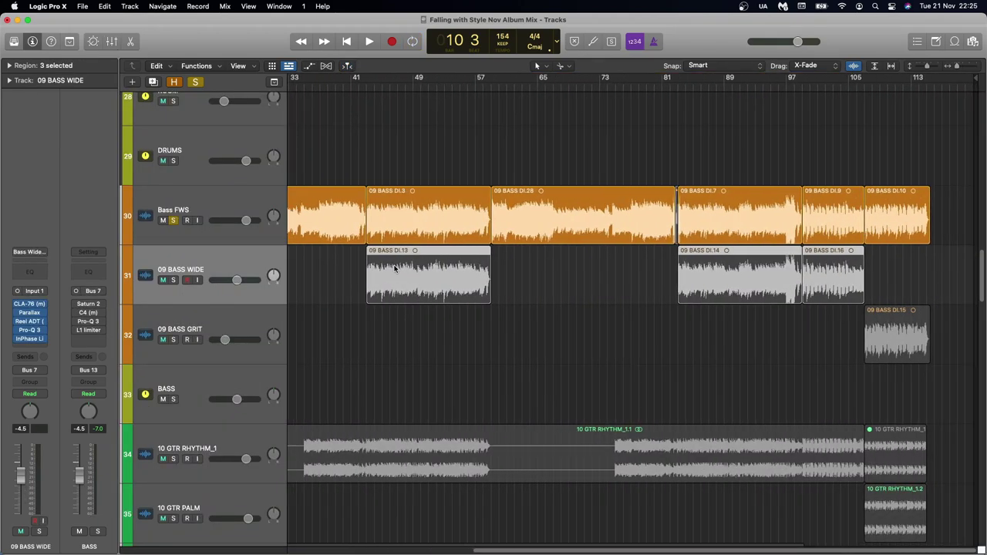
left_click(196, 81)
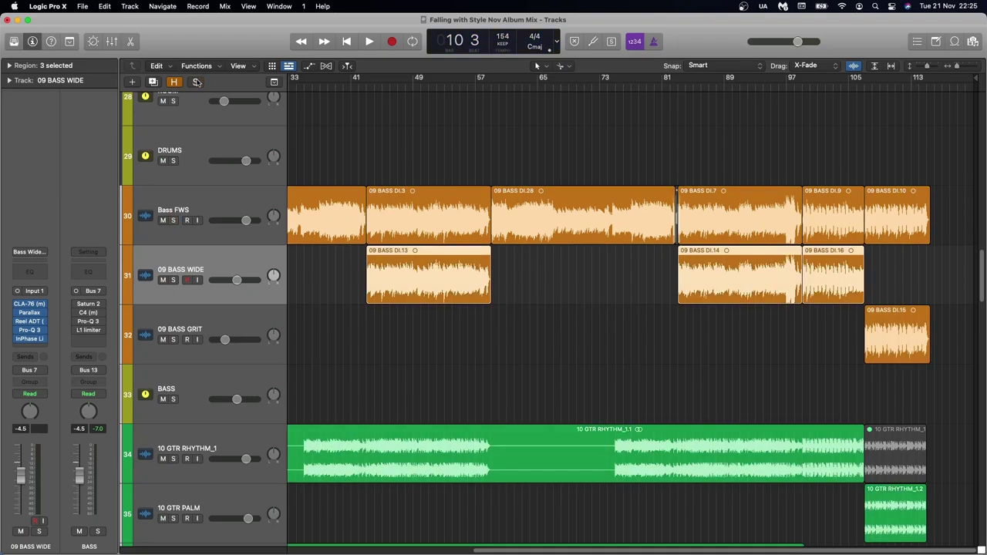
left_click(196, 82)
left_click(367, 86)
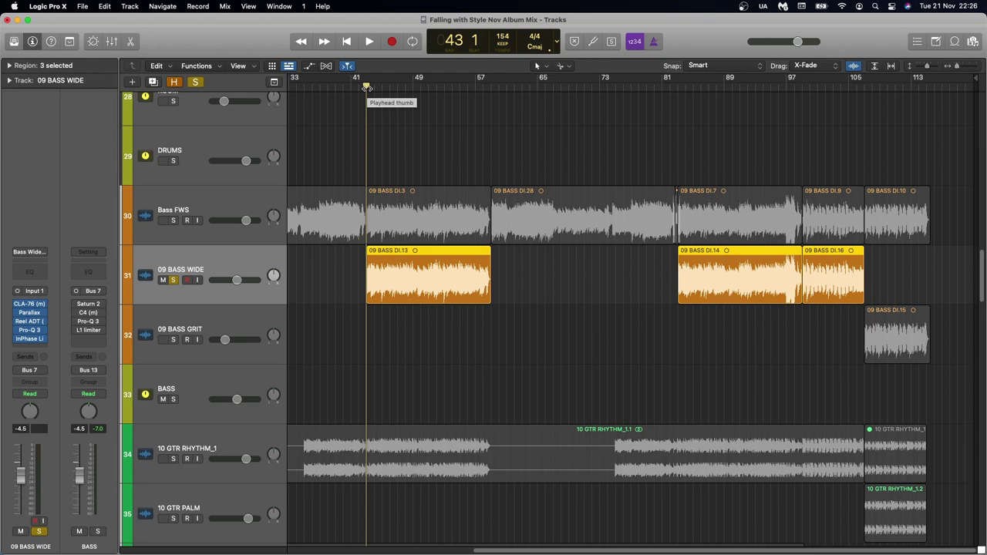
key("space")
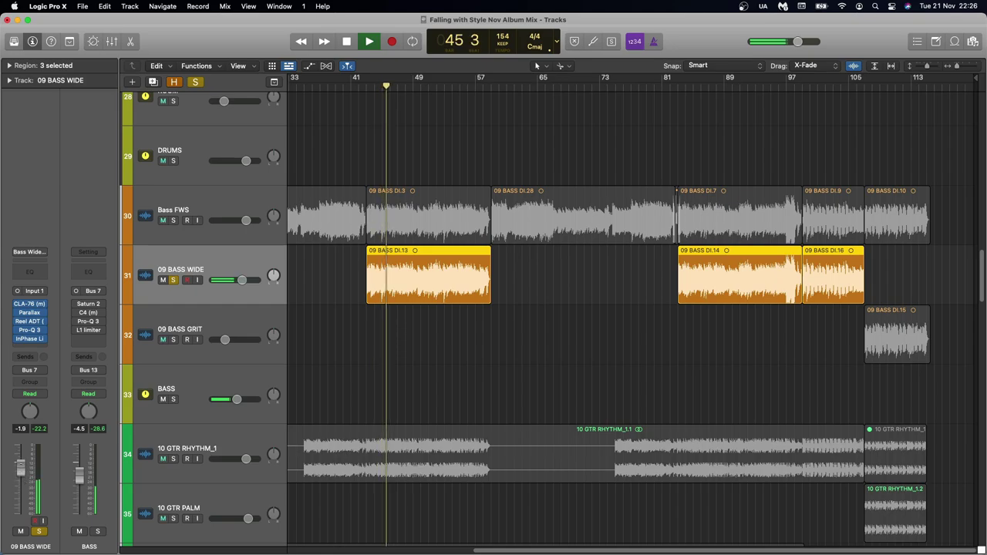
Raise the 09 BASS WIDE fader while listening, then stop and set its volume to -4.5 dB.
left_click_drag(21, 476, 21, 453)
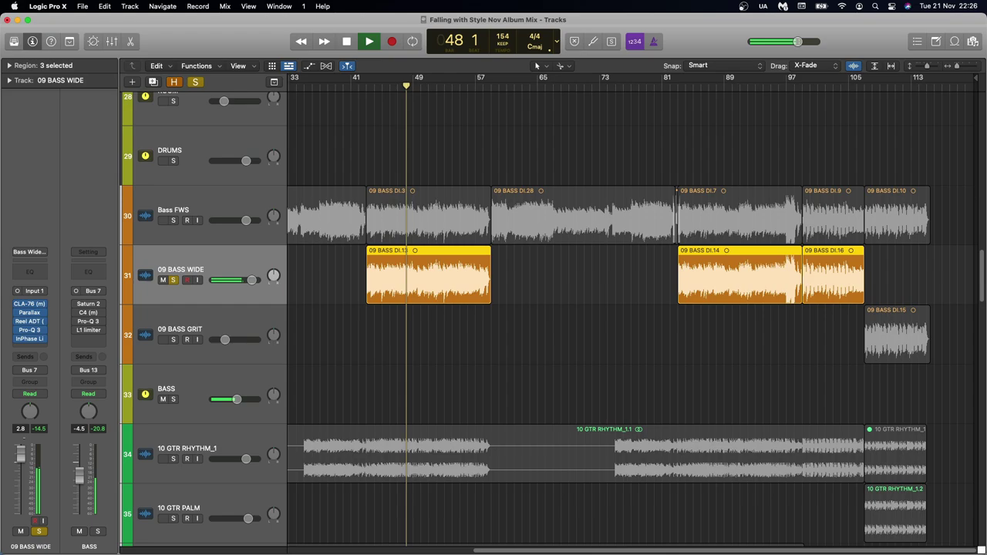
key("space")
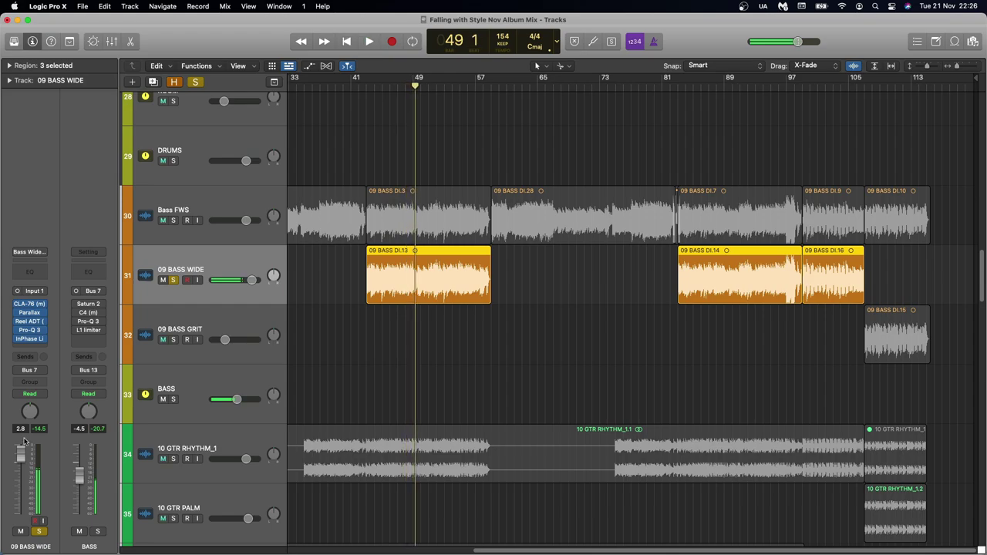
double_click(20, 429)
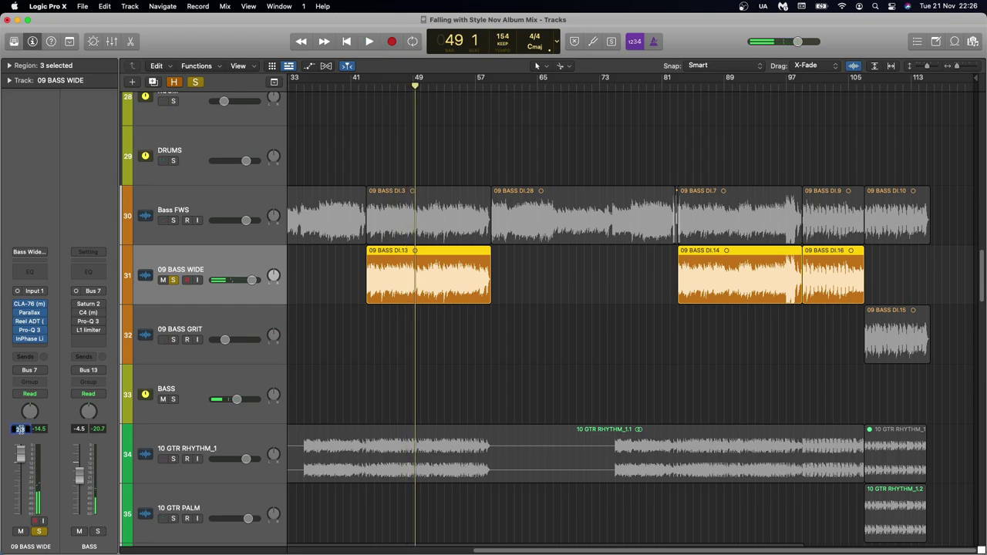
type("-4.5")
key("Return")
key("s")
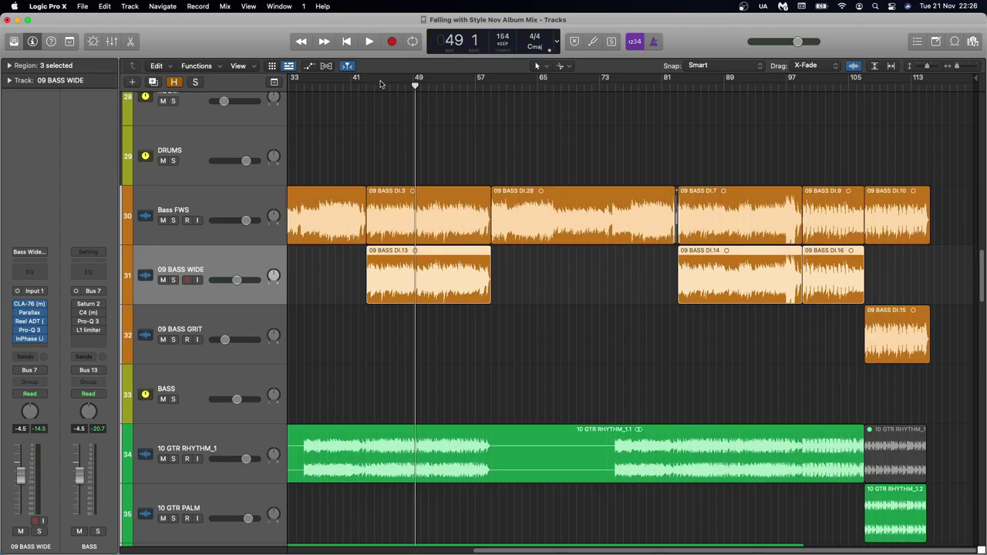
left_click_drag(367, 81, 491, 80)
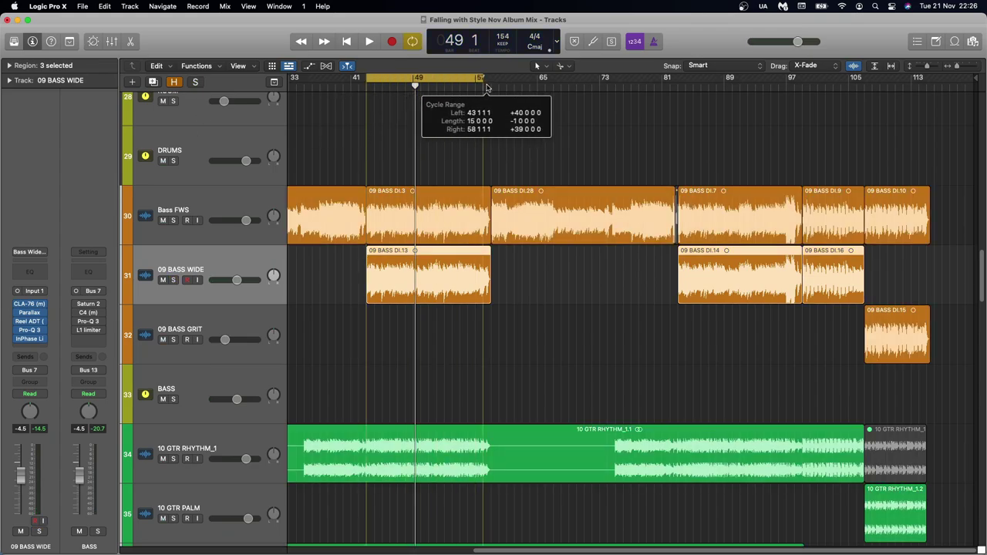
key("space")
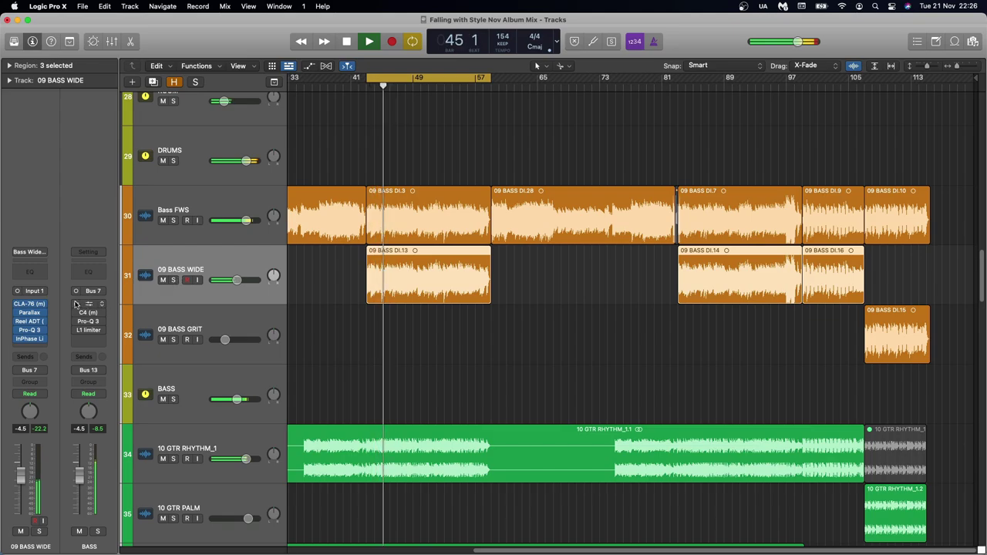
left_click(163, 280)
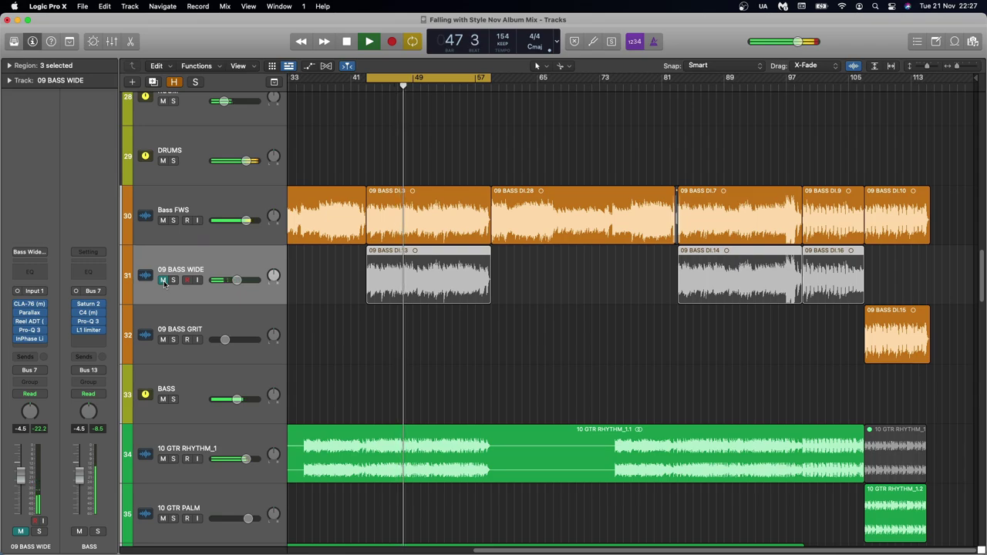
left_click(164, 281)
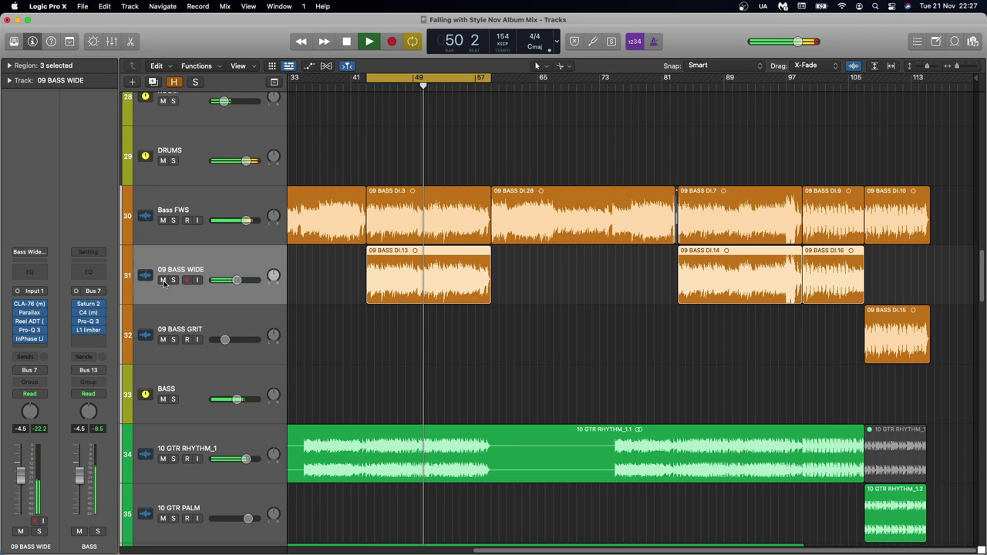
key("space")
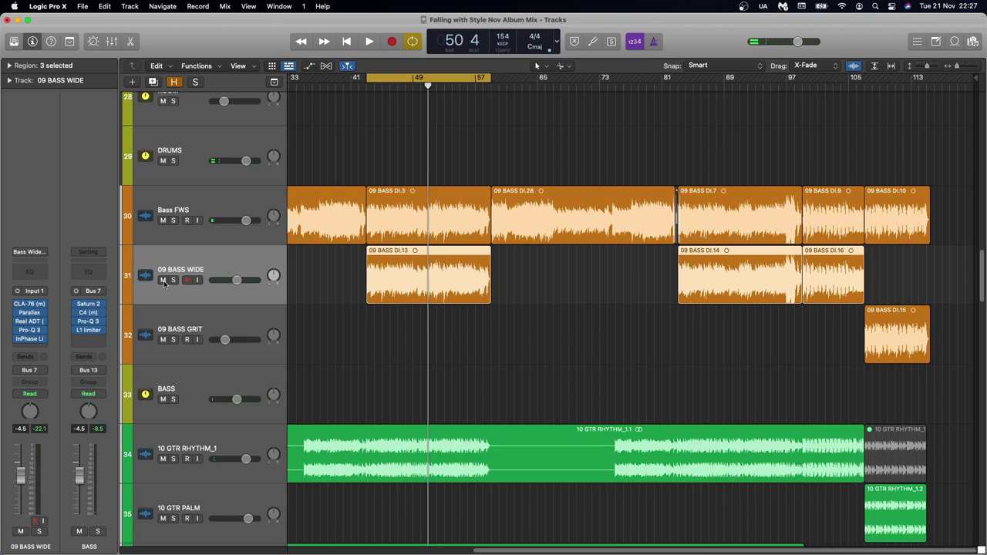
left_click(173, 399)
scroll(181, 347, "down", 5)
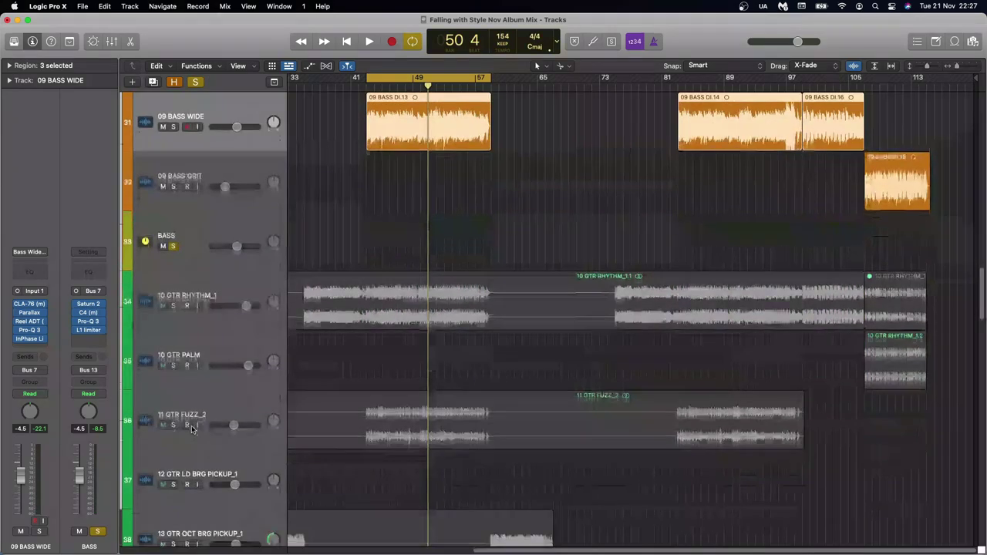
left_click(173, 306)
scroll(174, 306, "up", 3)
key("space")
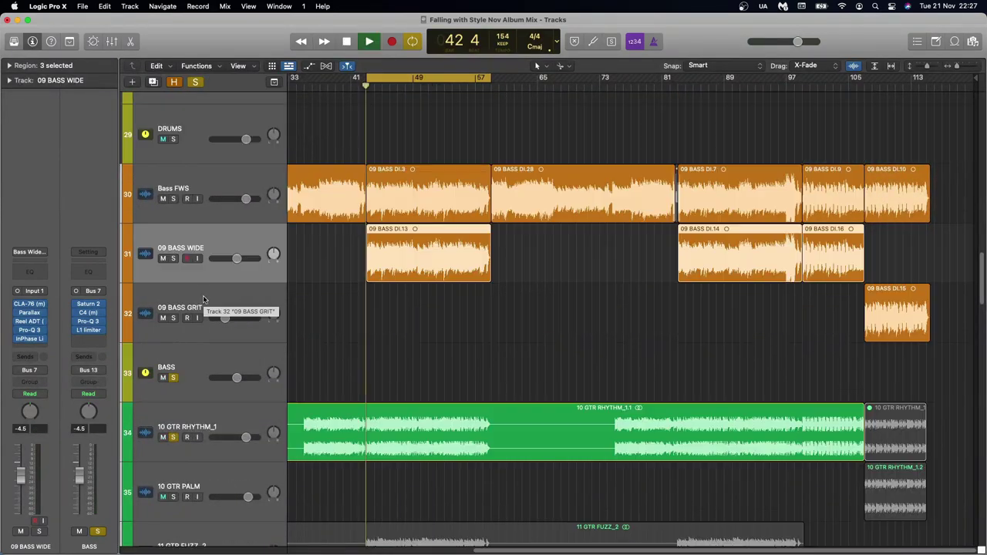
left_click(162, 259)
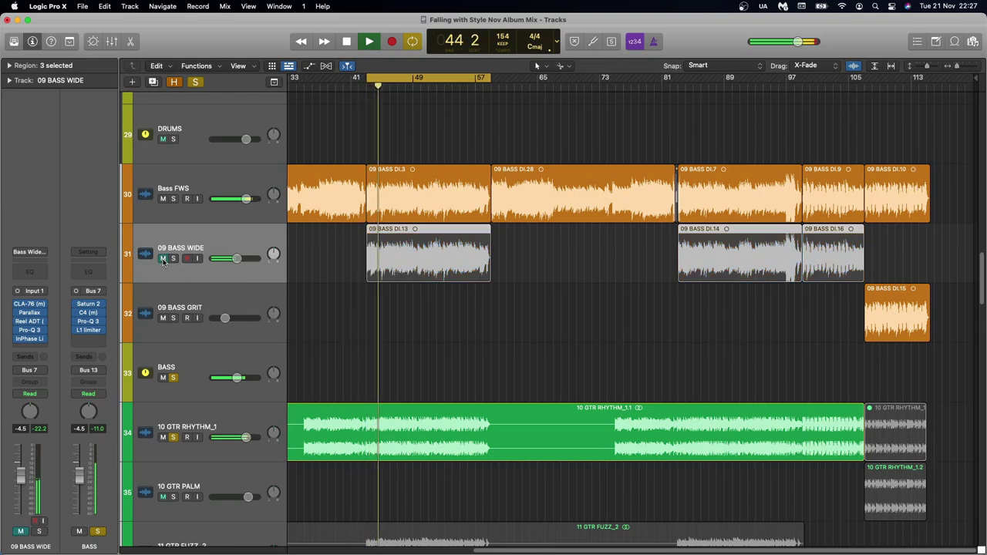
left_click(163, 258)
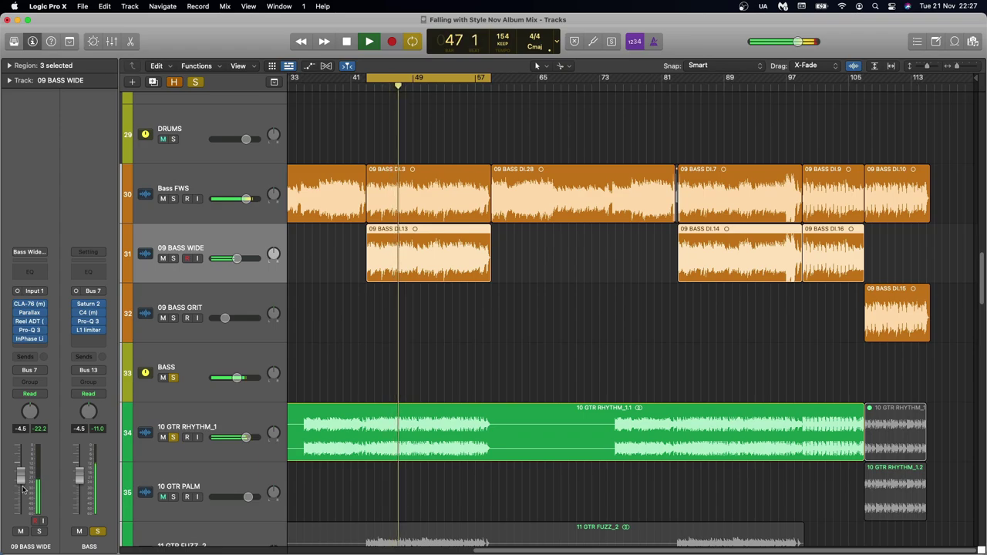
left_click_drag(236, 259, 248, 258)
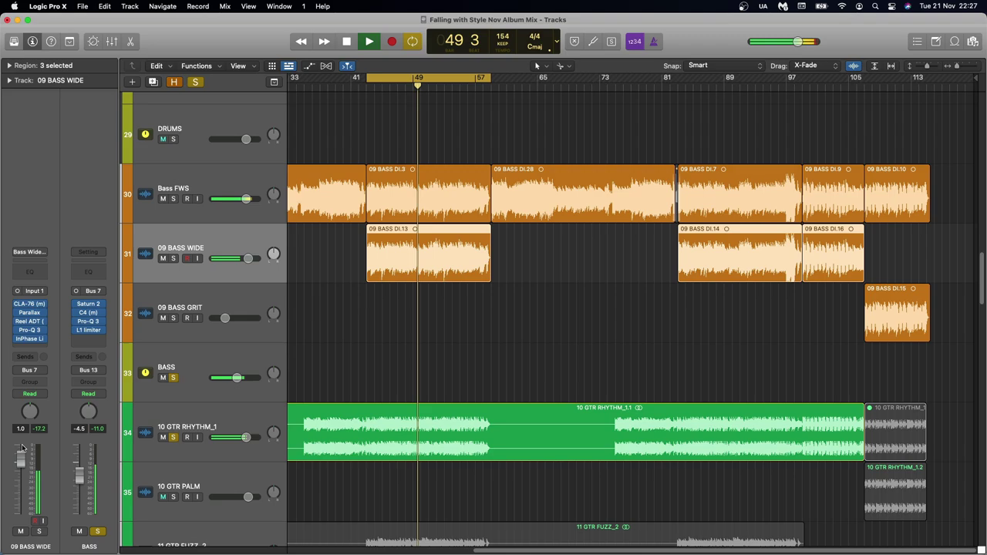
left_click(163, 258)
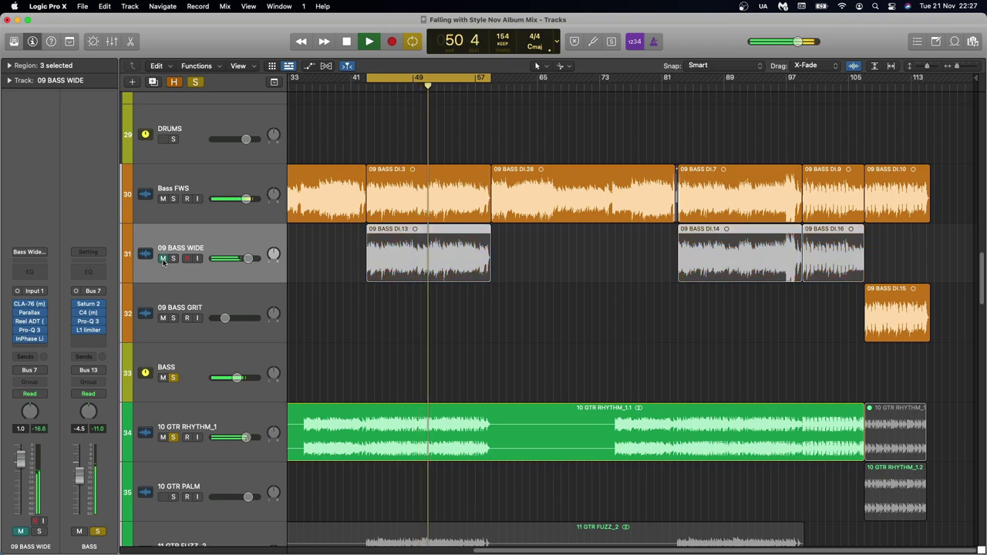
left_click(163, 258)
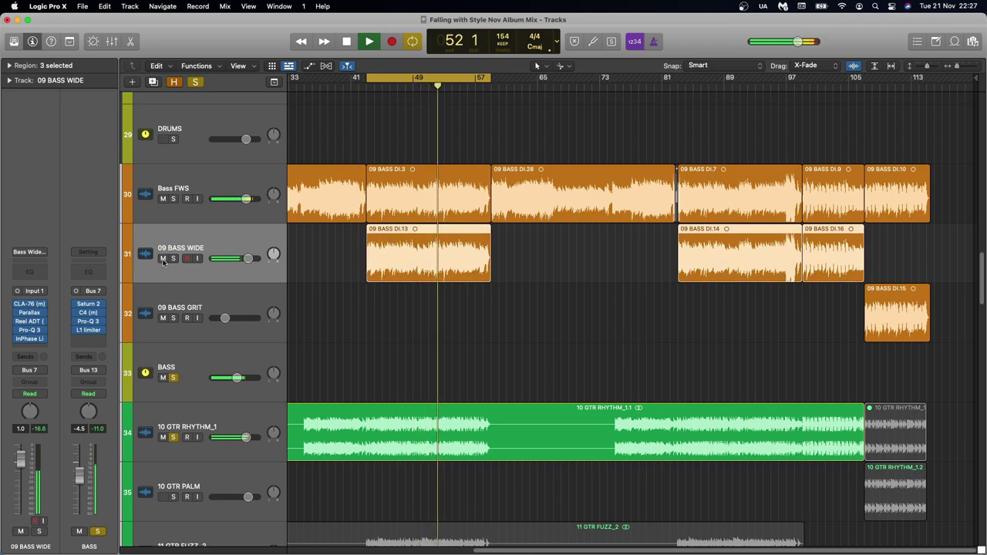
key("space")
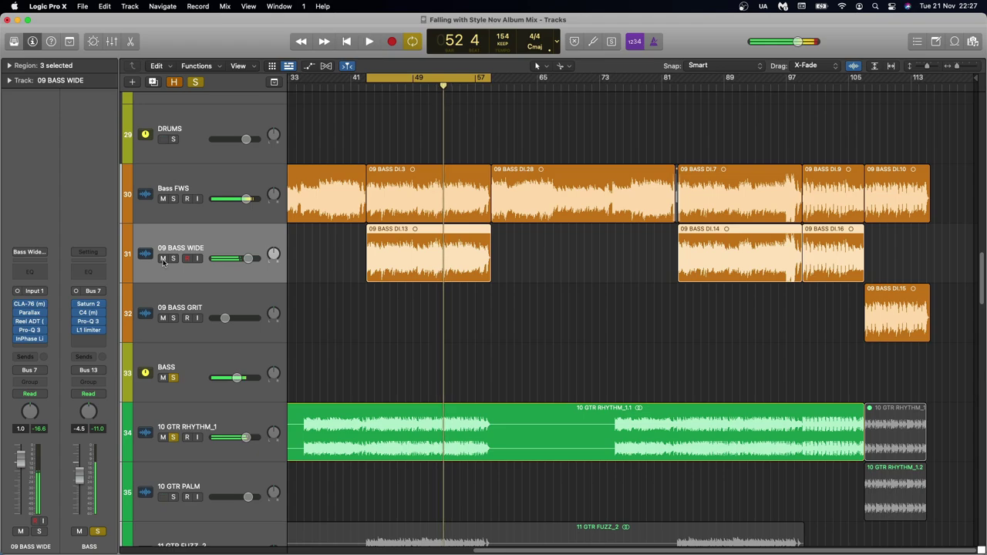
double_click(20, 429)
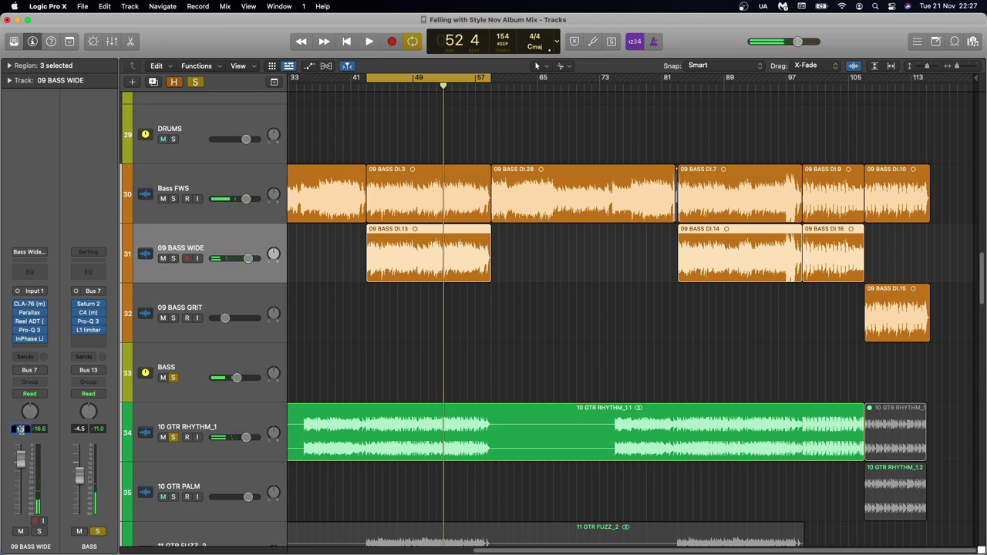
type("-4.5")
key("Return")
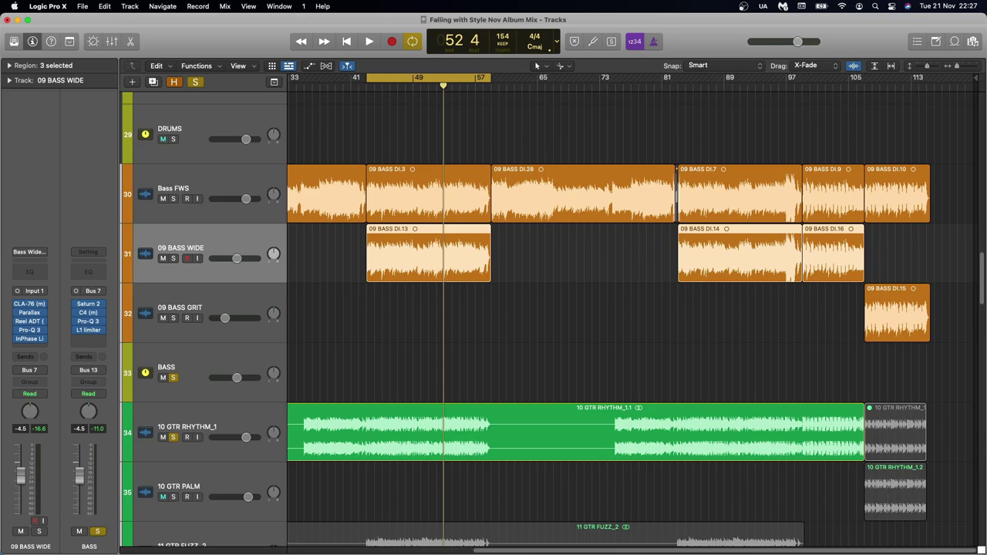
left_click(195, 82)
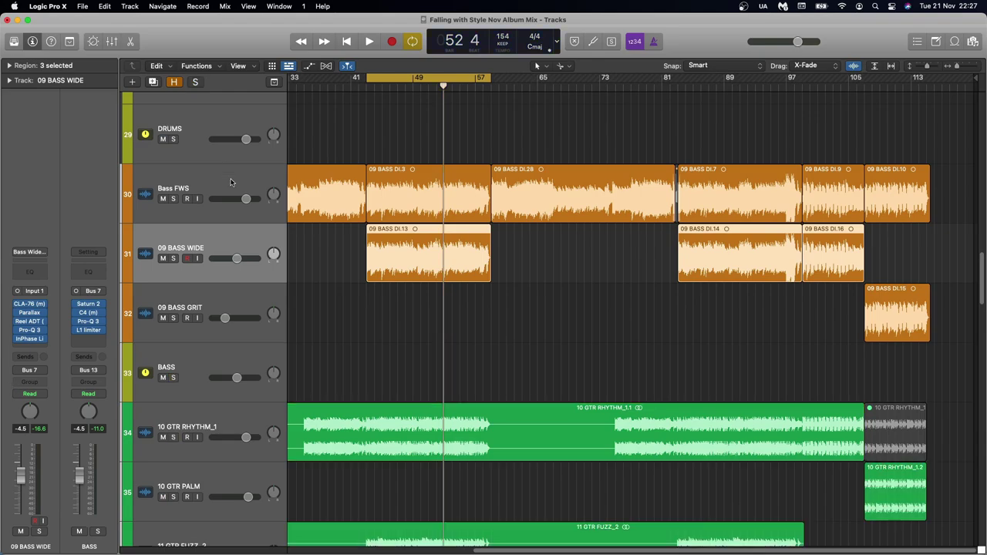
Show the CLA-76 compressor and Parallax fuzz plug-ins on 09 BASS WIDE.
left_click(29, 305)
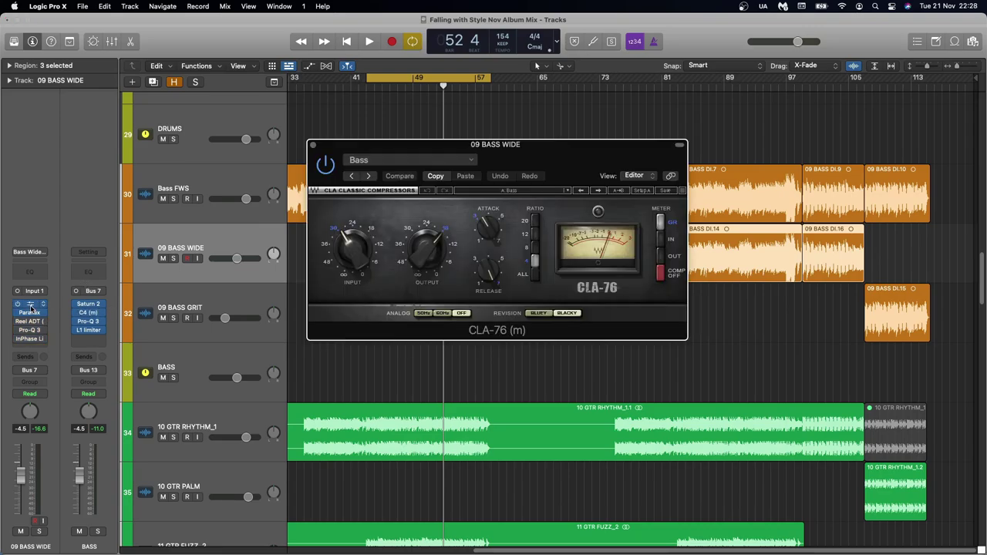
left_click(29, 312)
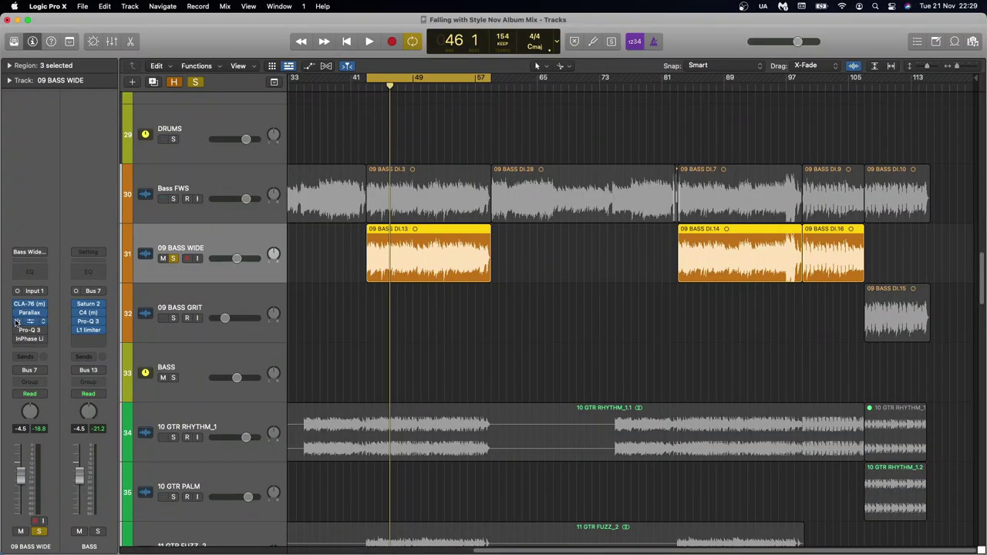
Inspect the Reel ADT plug-in on 09 BASS WIDE, then close its window.
left_click(31, 322)
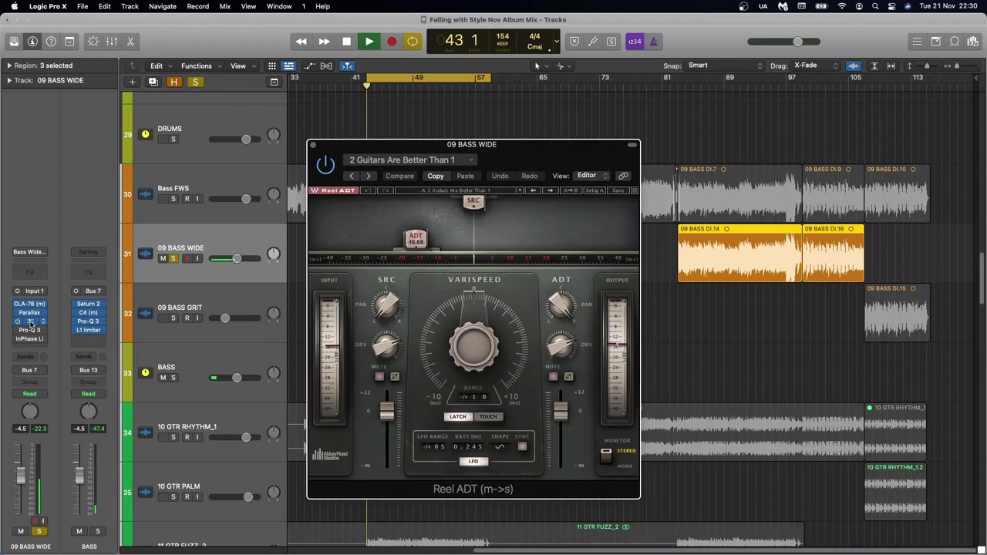
left_click(30, 321)
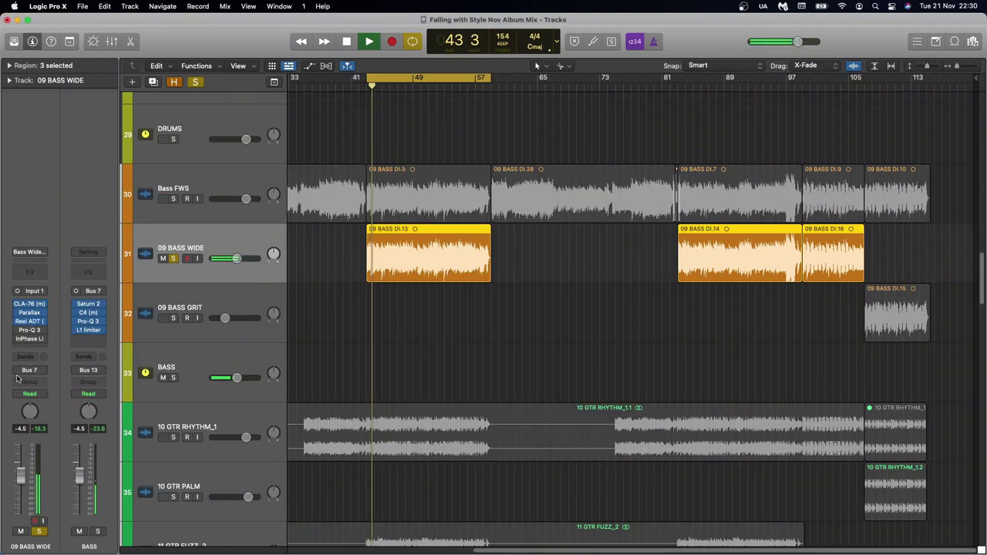
left_click(29, 321)
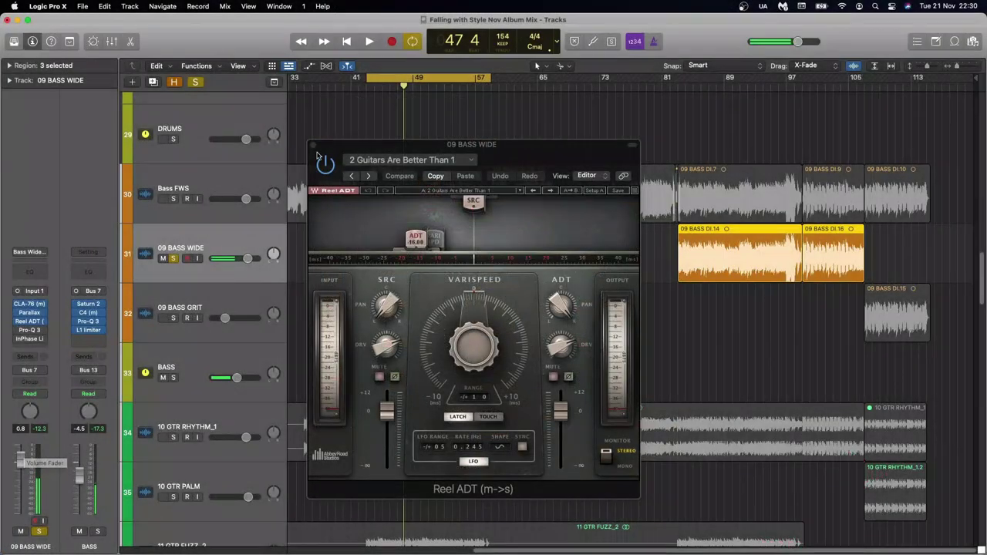
key("super+w")
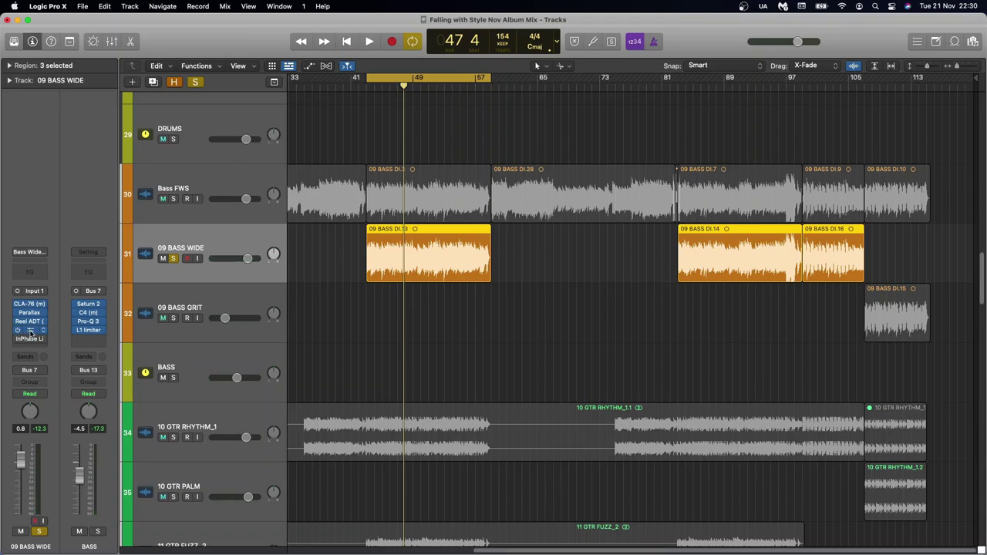
Look over the Pro-Q 3 equaliser settings on 09 BASS WIDE.
left_click(29, 330)
mouse_move(445, 352)
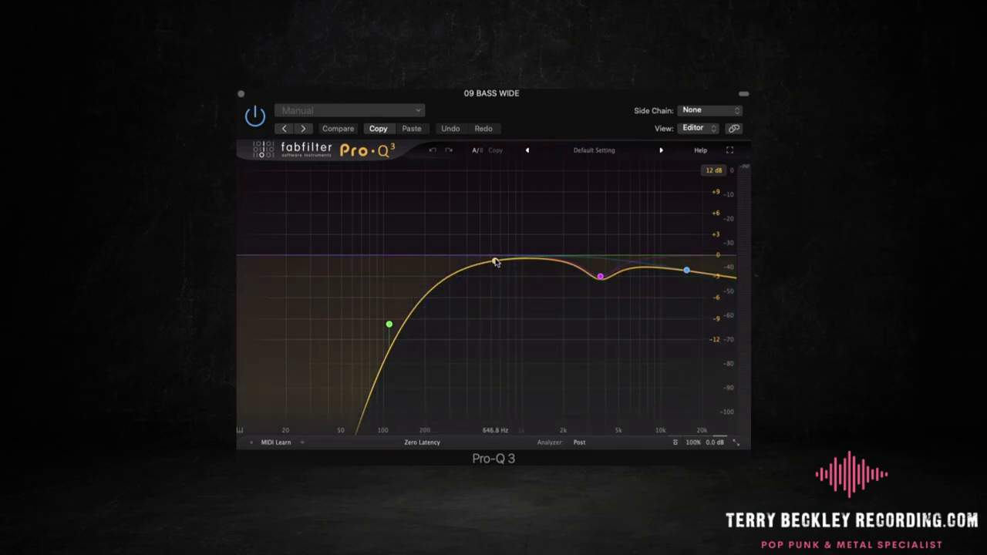
mouse_move(601, 278)
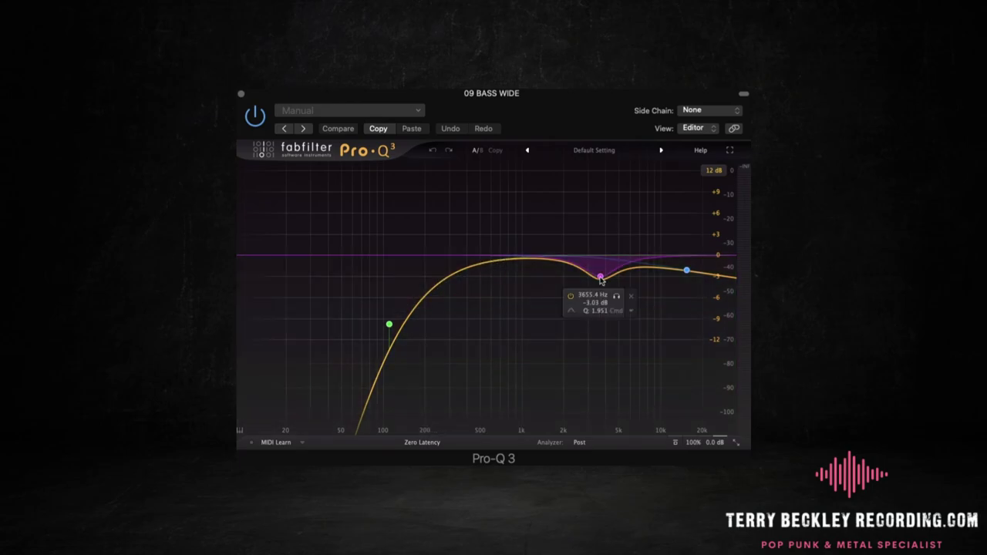
mouse_move(689, 272)
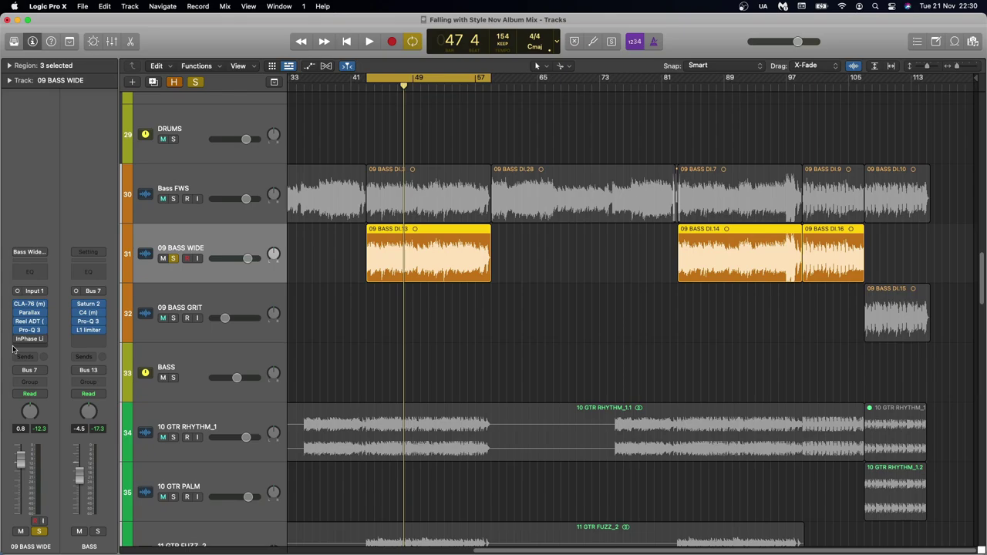
Check the InPhase Live plug-in, close it, and select only the 09 BASS DI.13 region.
left_click(28, 340)
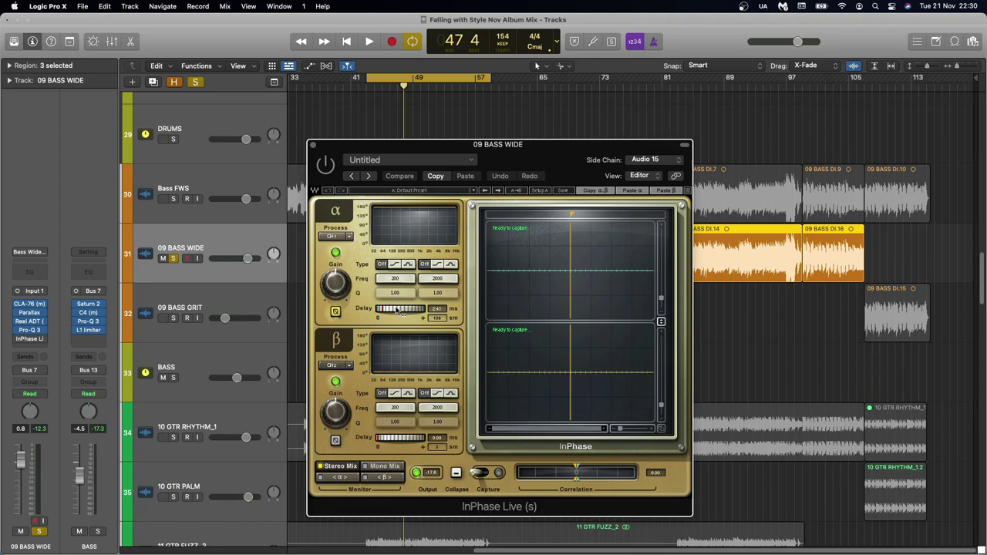
left_click(311, 144)
left_click(221, 236)
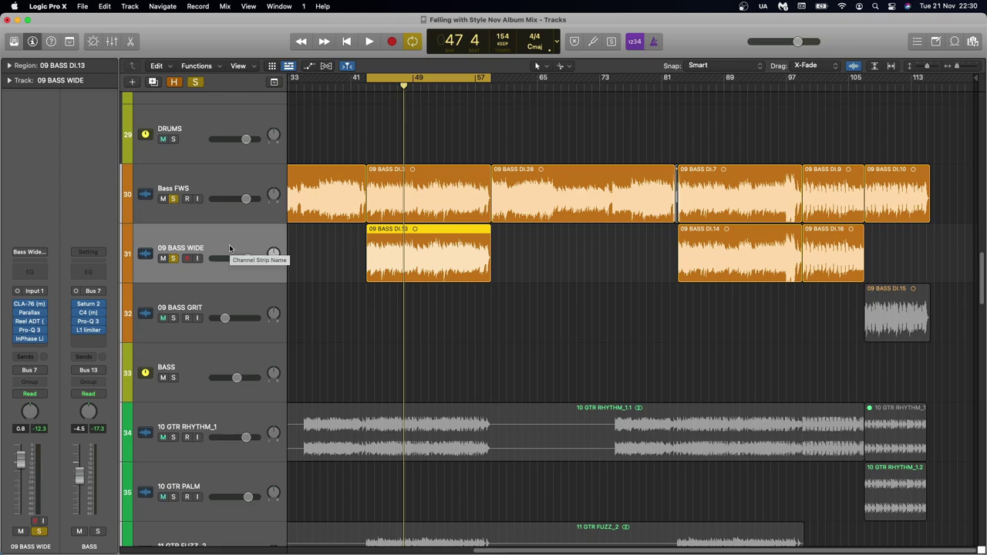
Play the mix while muting and unmuting 09 BASS WIDE to compare.
key("space")
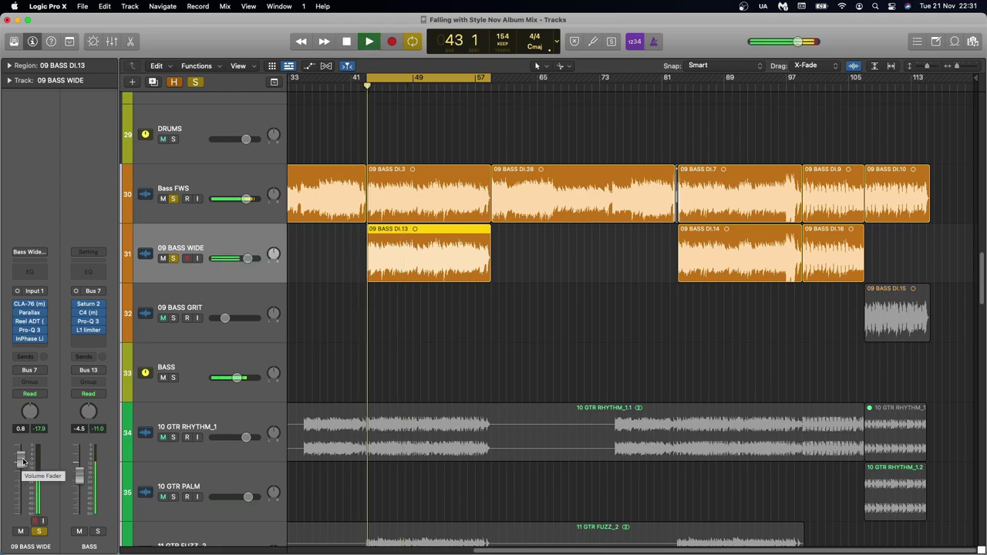
left_click(162, 258)
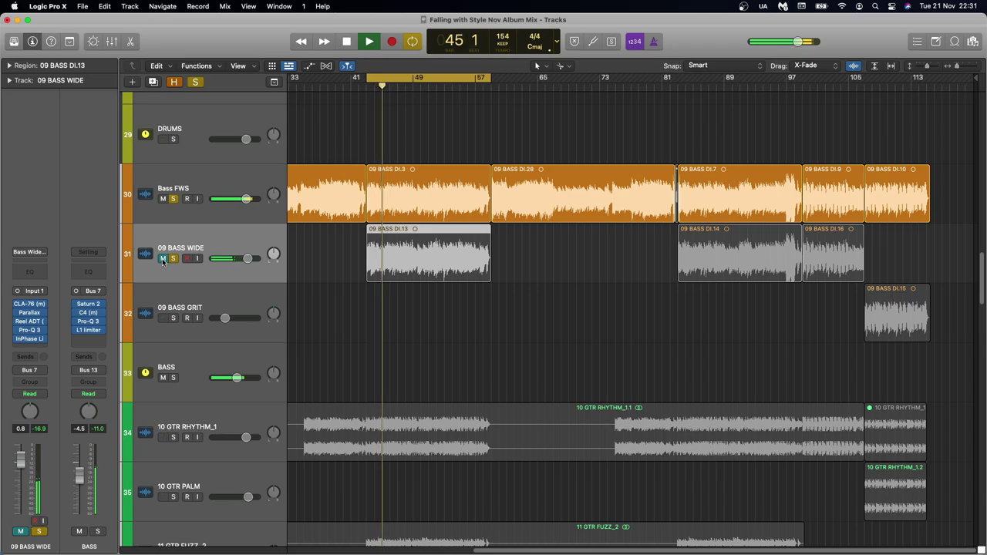
left_click(162, 259)
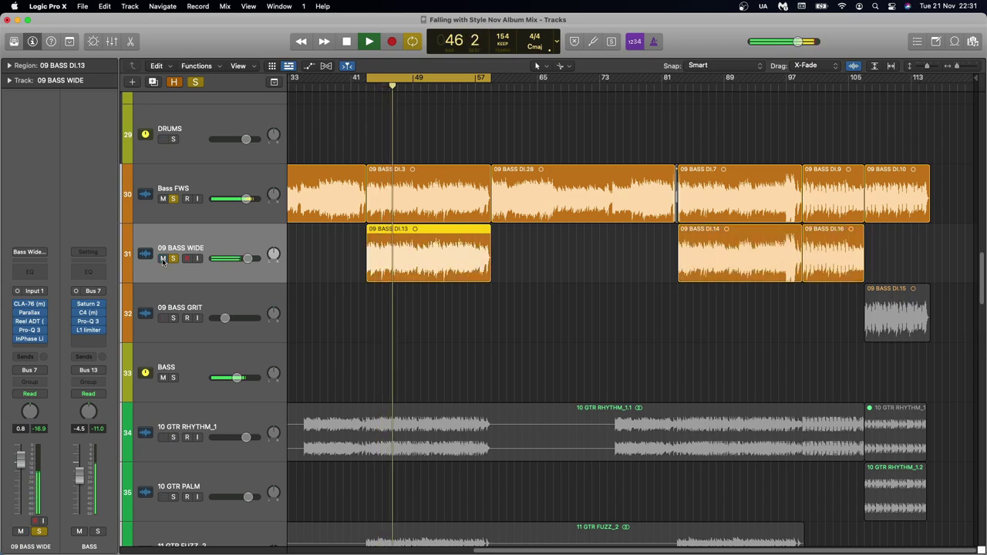
key("space")
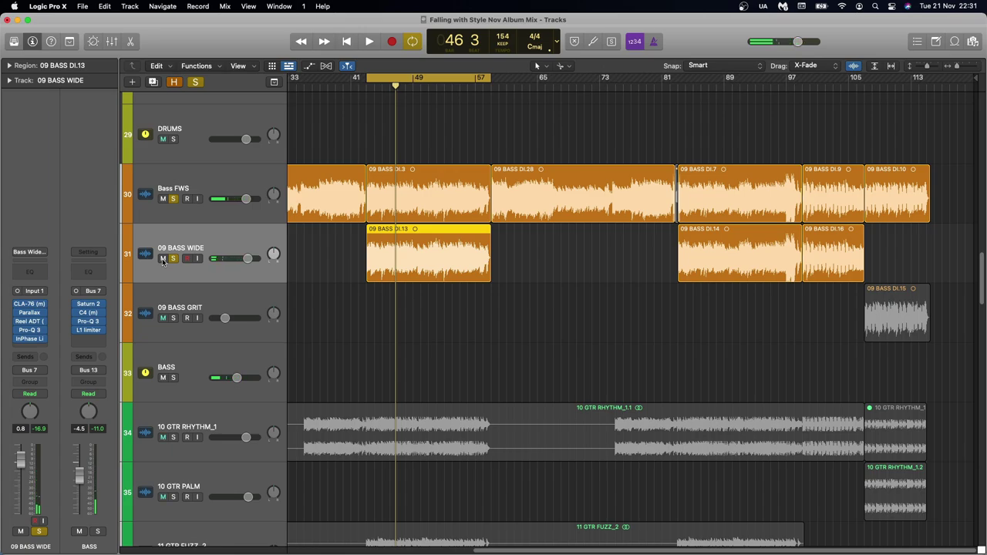
Replay and lower 09 BASS WIDE to -4.5 dB, comparing it muted and unmuted.
key("space")
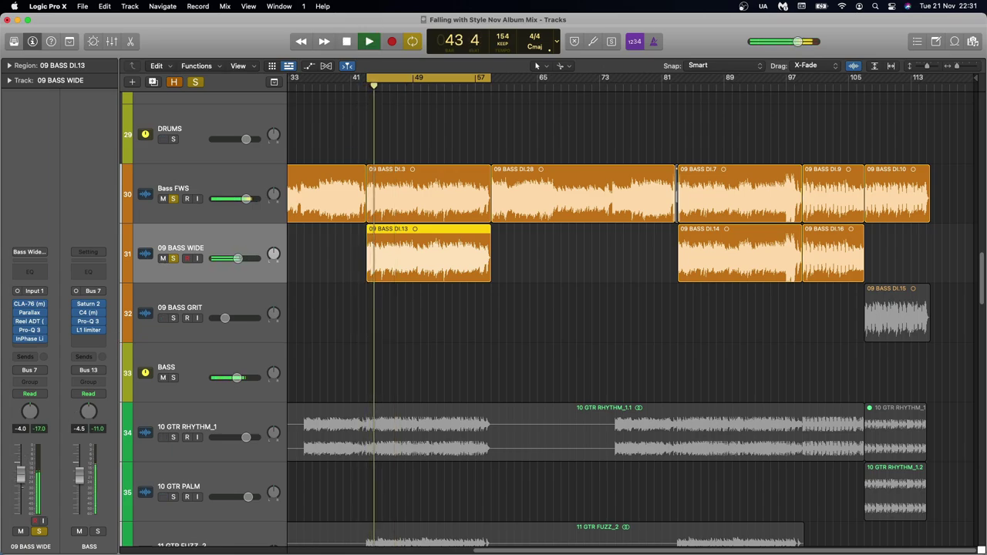
left_click_drag(21, 477, 23, 494)
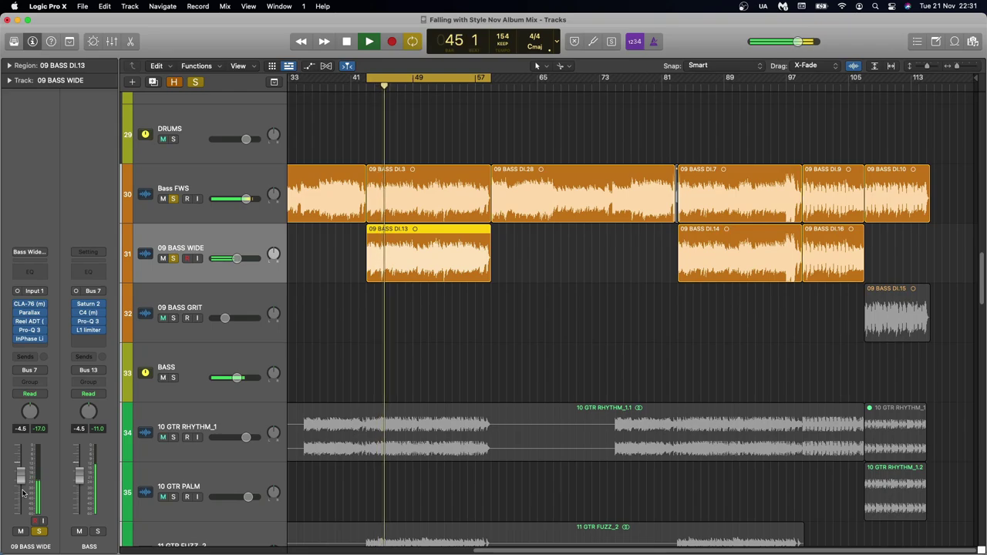
left_click(21, 532)
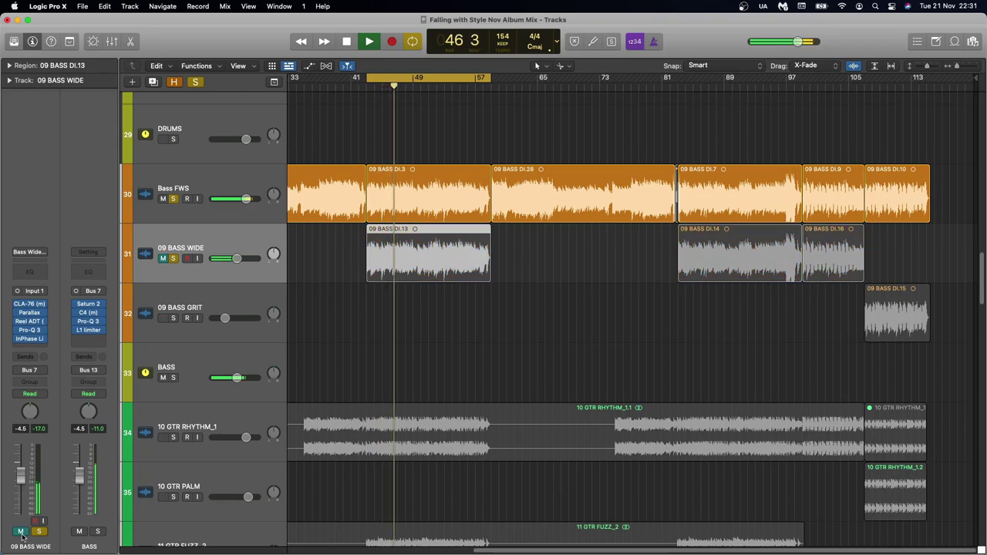
left_click(21, 532)
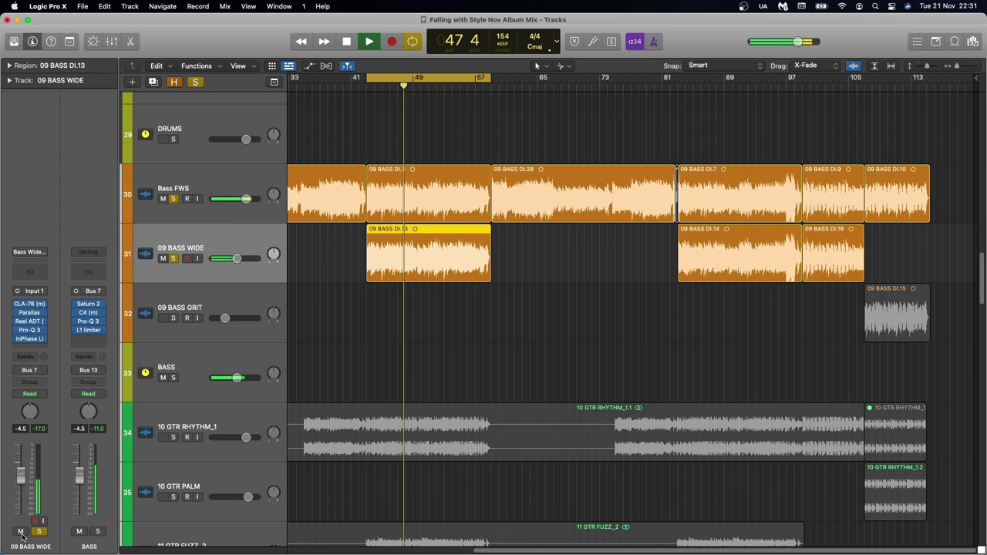
key("space")
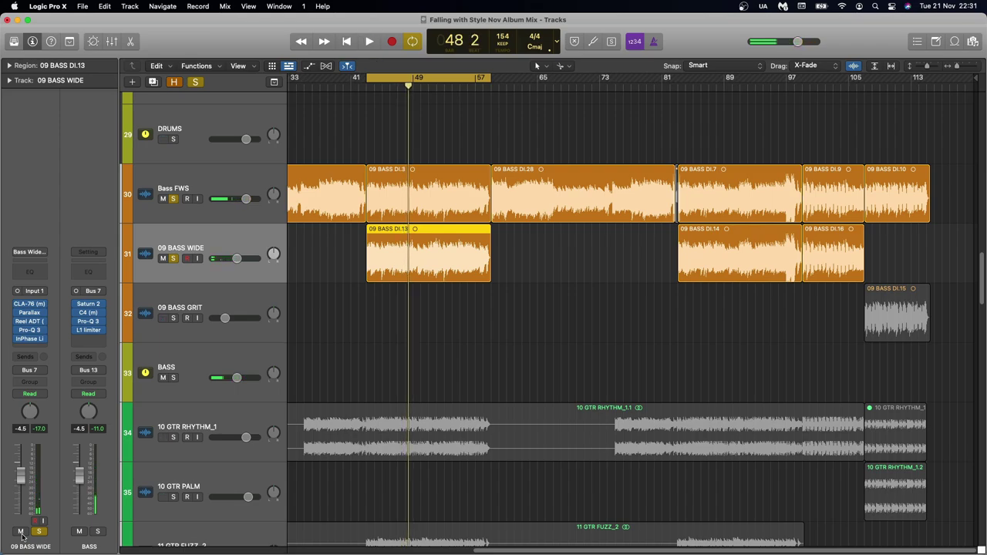
Clear all solos and reselect the 09 BASS WIDE track.
left_click(195, 82)
left_click(225, 186)
left_click(225, 231)
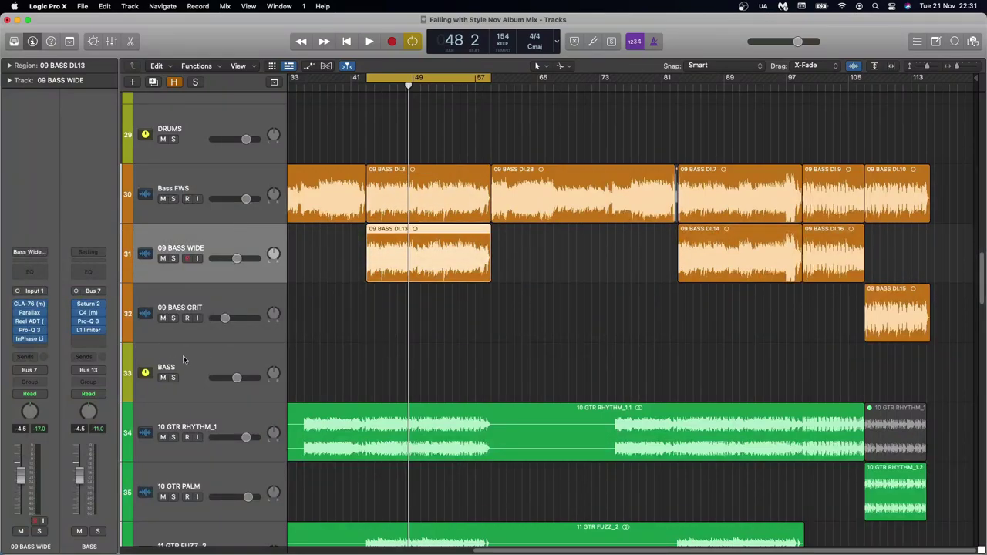
On the BASS bus, open Saturn 2 then C4, trying and undoing a band 2 threshold change.
left_click(205, 360)
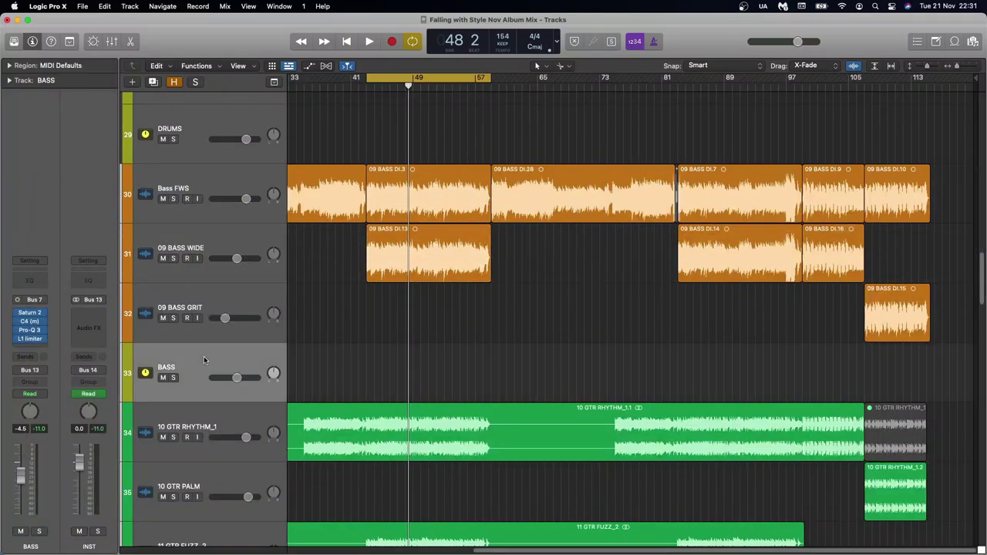
left_click(33, 315)
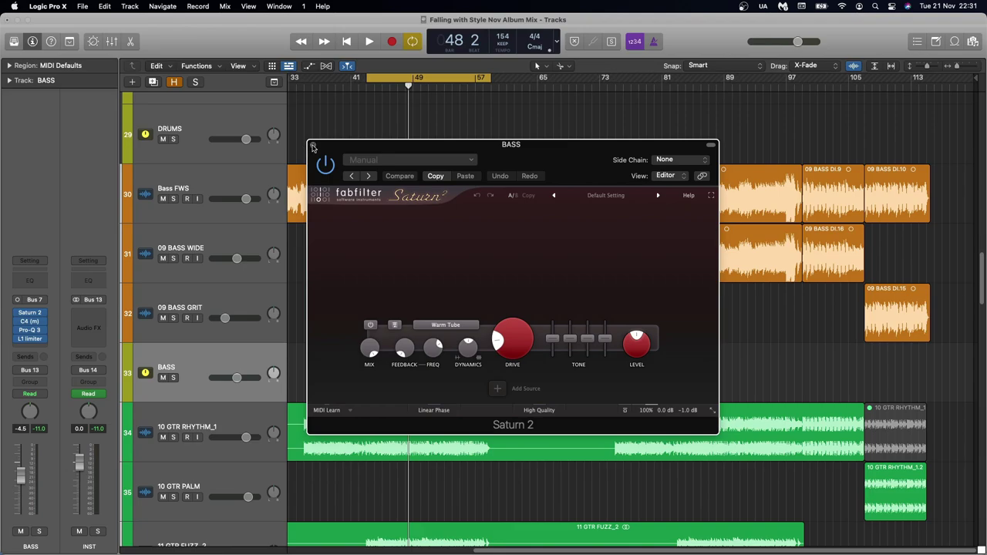
left_click(29, 321)
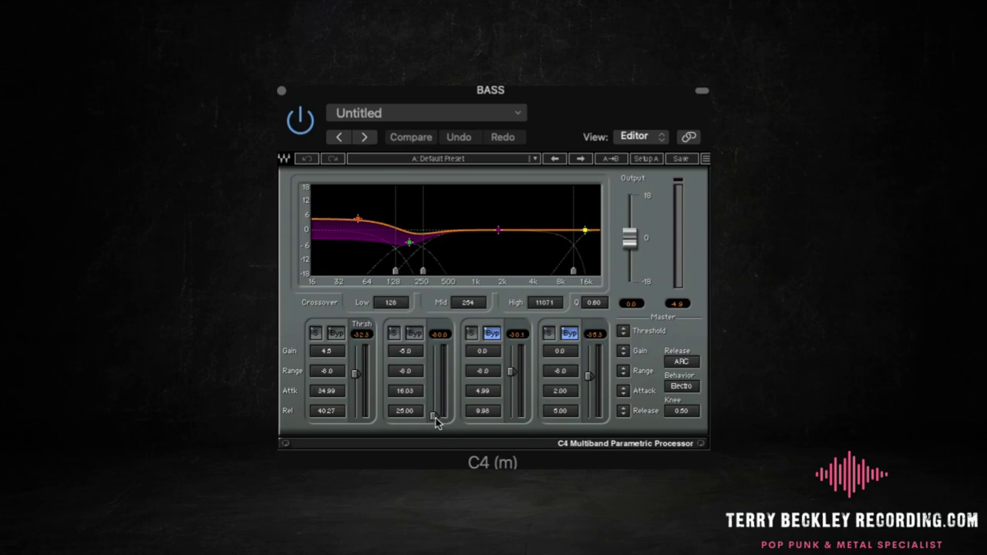
left_click_drag(435, 419, 435, 415)
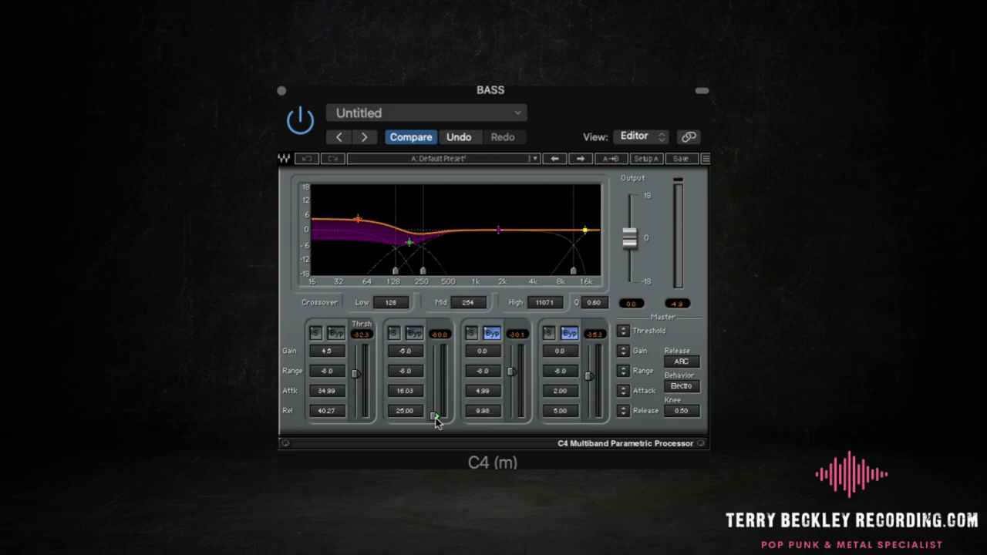
key("super+z")
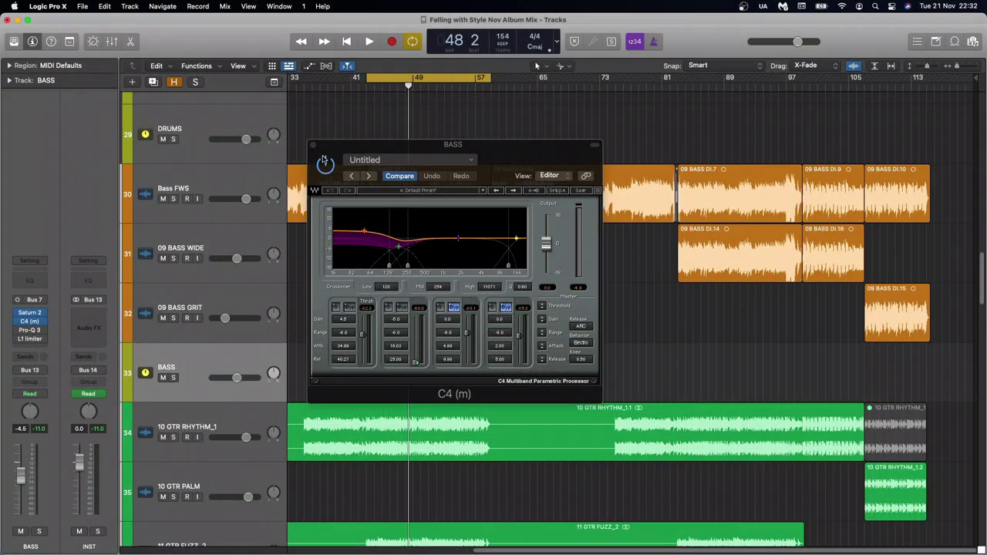
Close C4 and review the BASS bus Saturn 2 saturation settings.
left_click(314, 146)
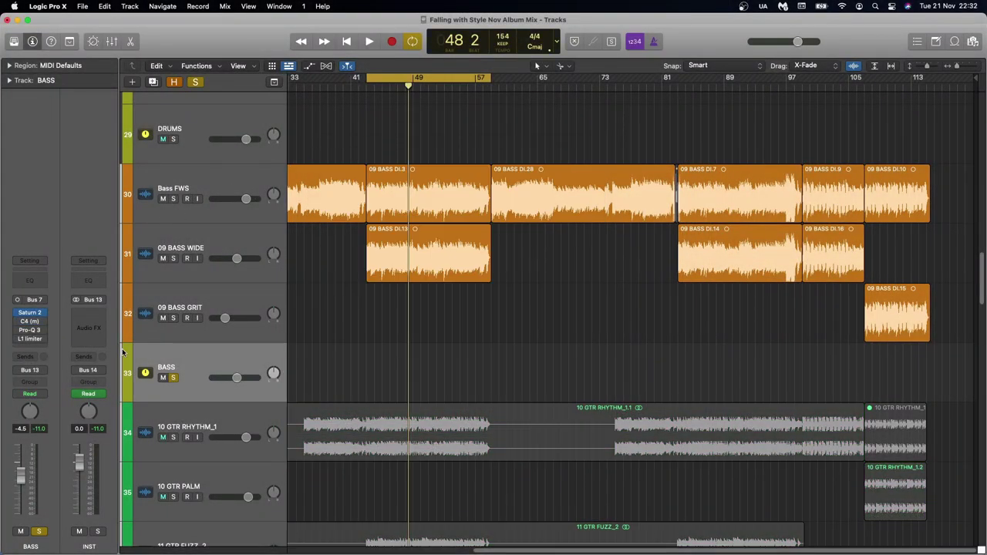
left_click(30, 313)
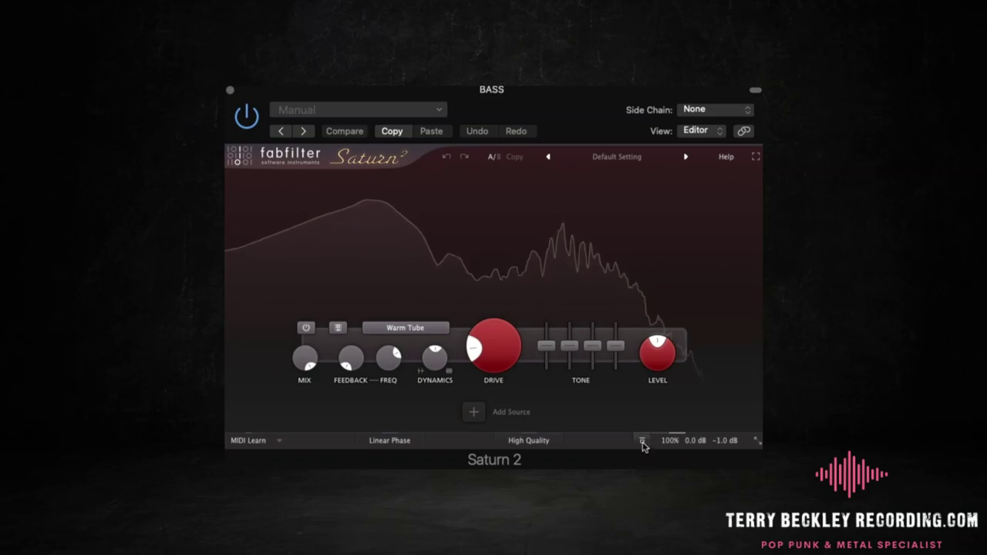
left_click(642, 441)
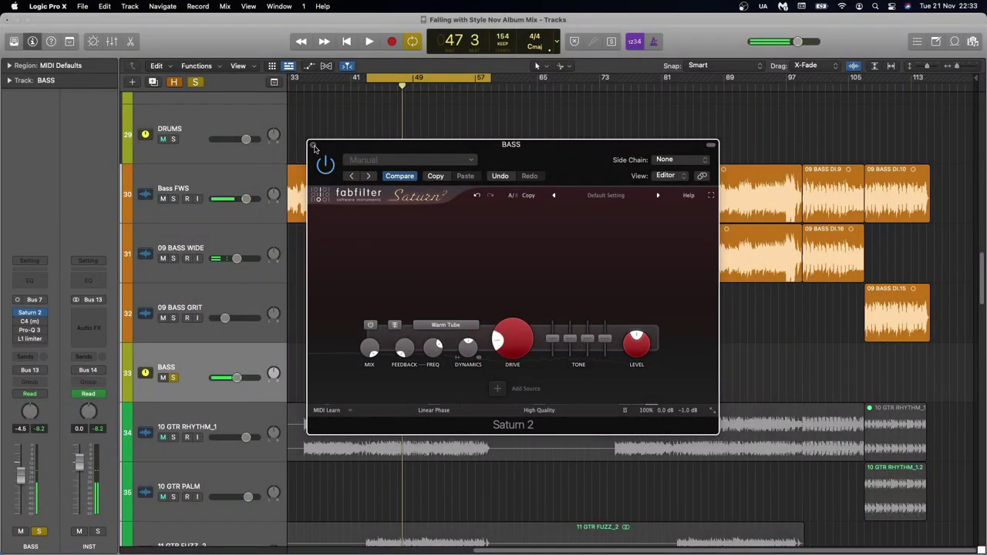
left_click(314, 145)
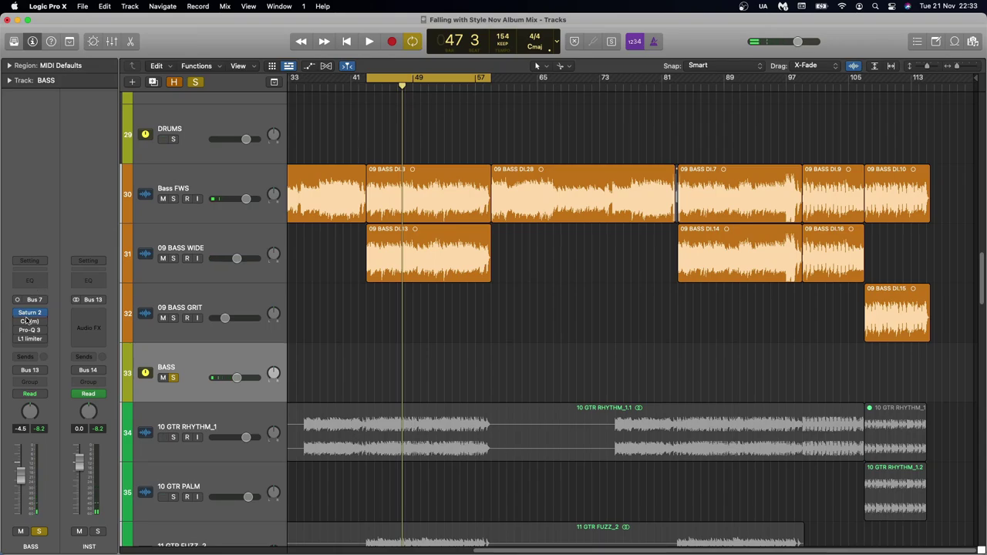
Bypass the BASS bus C4 compressor off and back on to compare, then bring up Pro-Q 3.
mouse_move(17, 324)
left_click(28, 324)
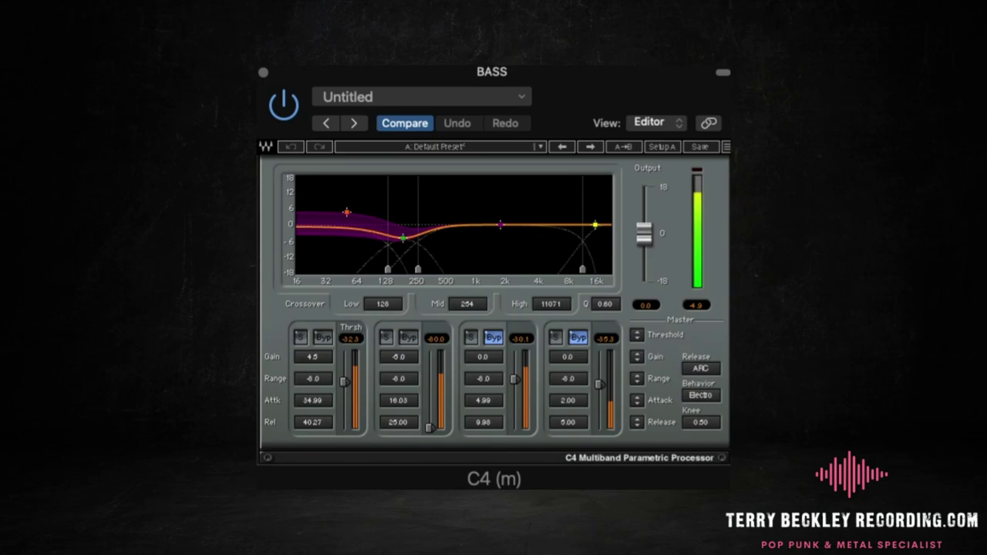
left_click(294, 110)
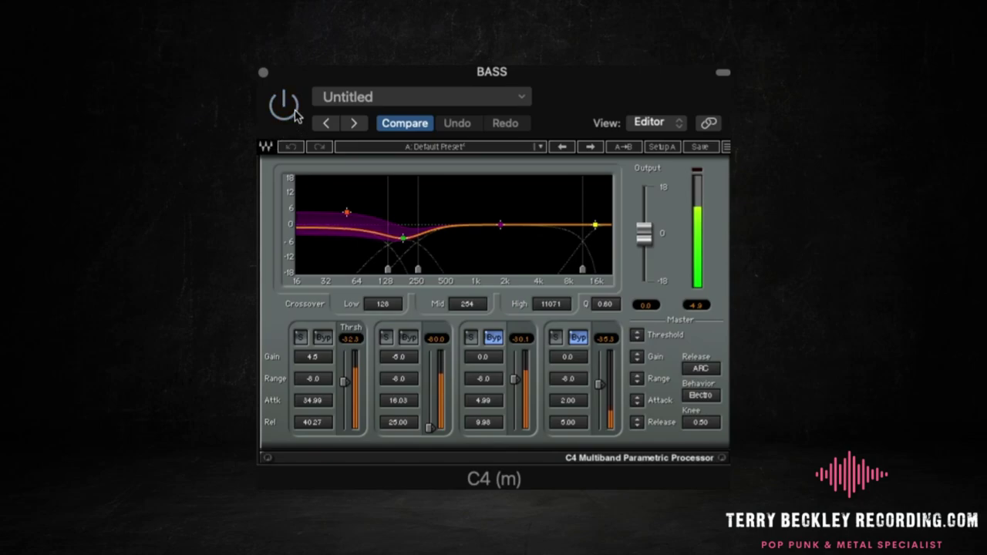
left_click(294, 111)
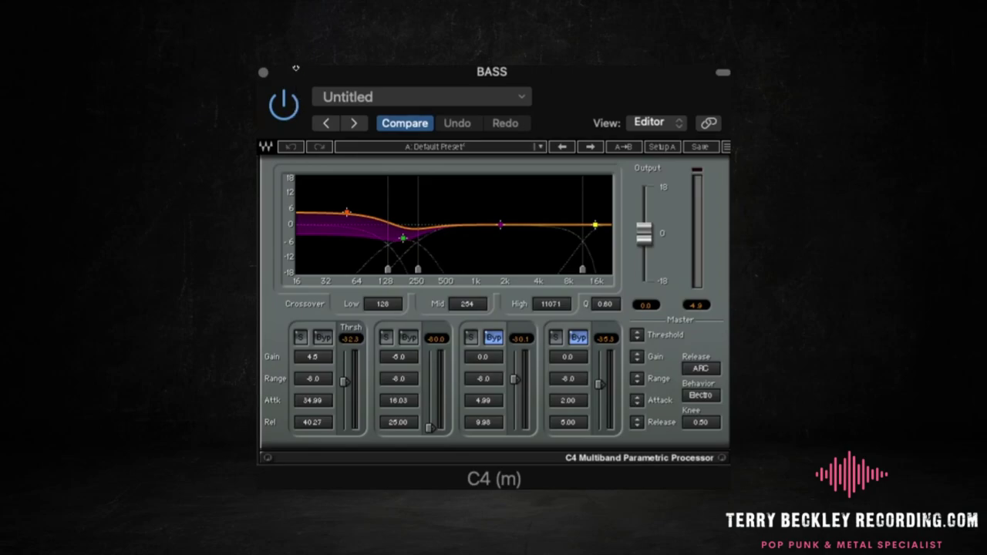
left_click(263, 73)
left_click(30, 329)
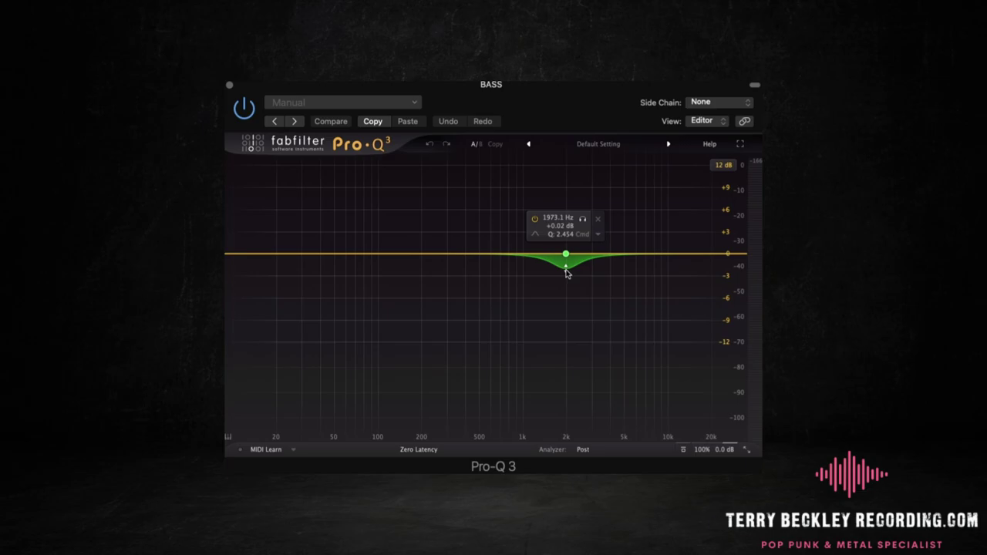
During playback, solo the Pro-Q 3 band near 1973 Hz, then unsolo it and stop.
key("space")
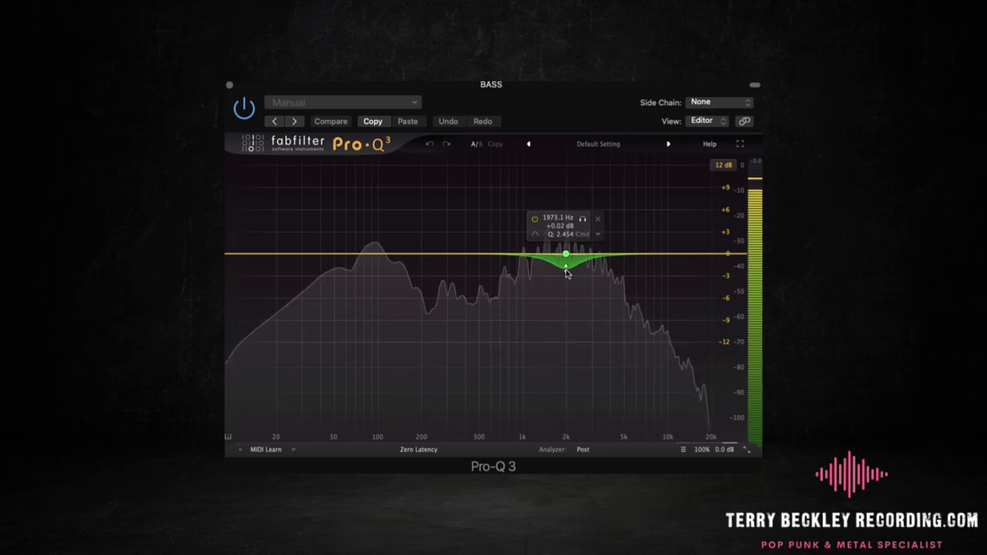
left_click(583, 219)
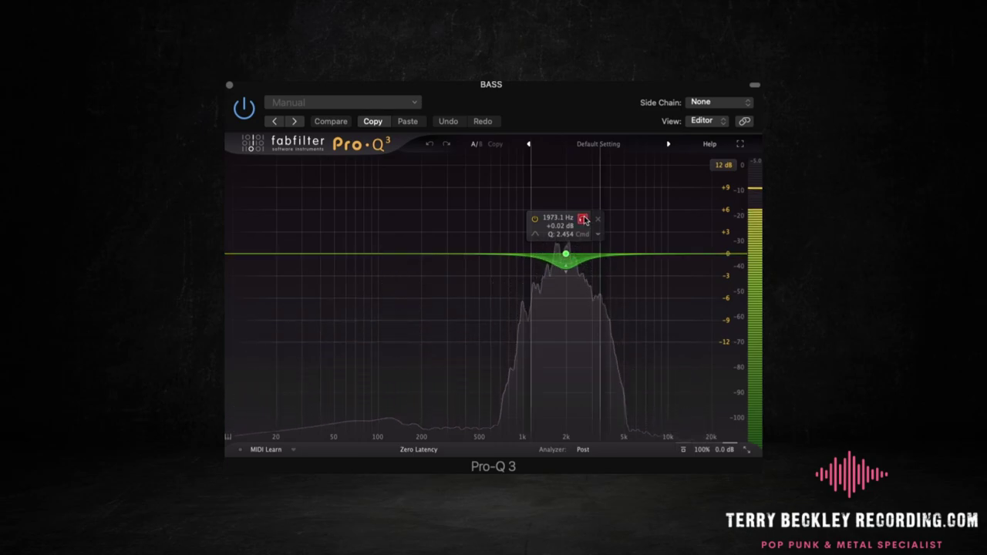
left_click(583, 219)
key("space")
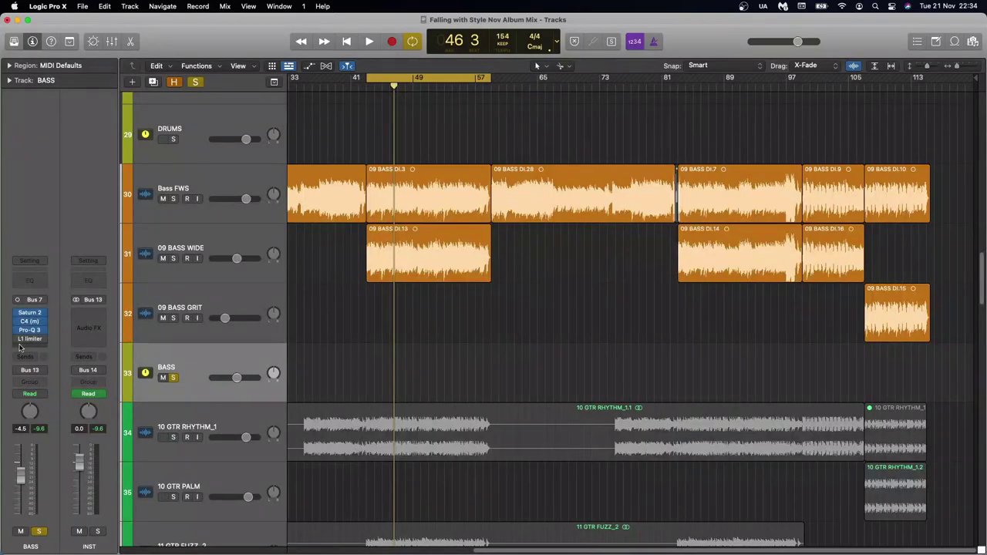
Audition the BASS bus L1 limiter during playback, close it and unsolo the BASS bus.
left_click(31, 341)
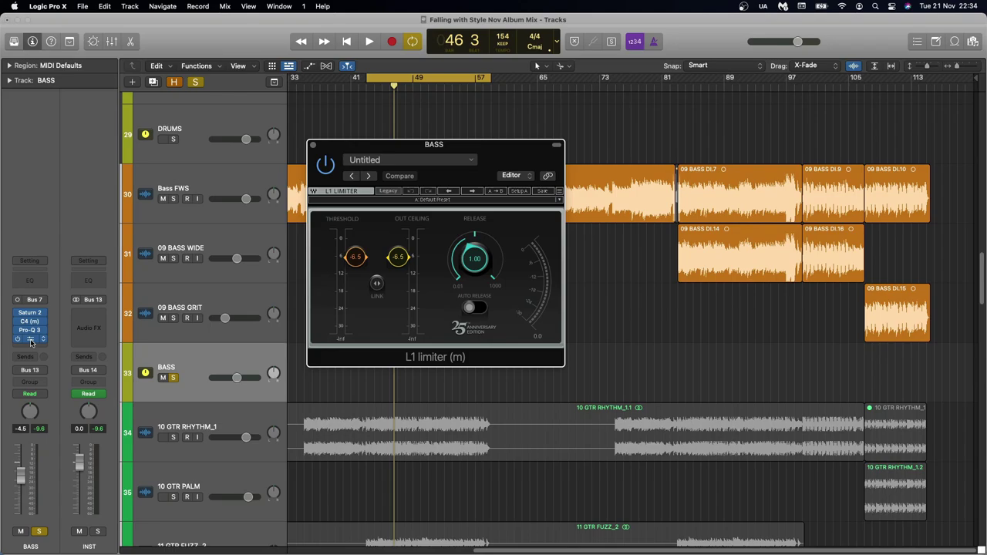
key("space")
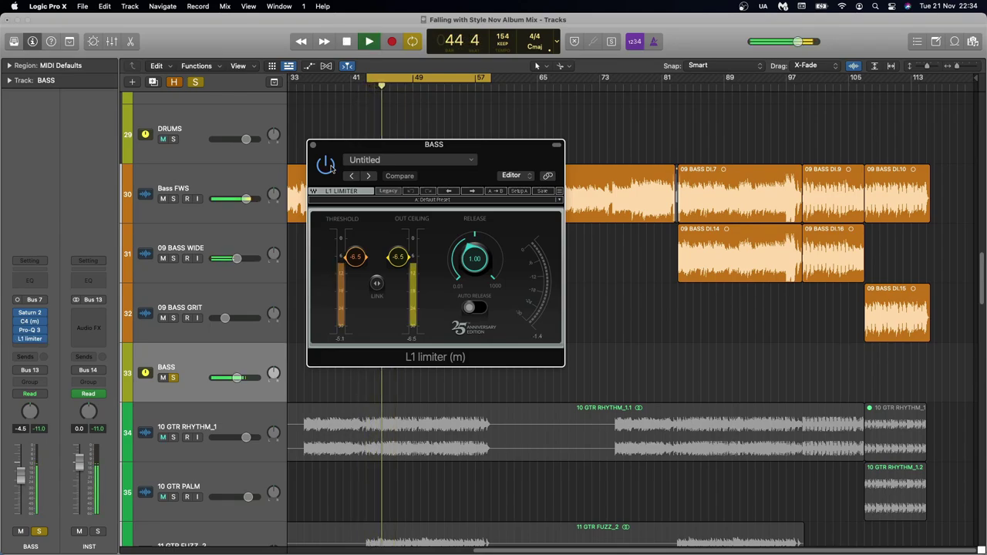
key("space")
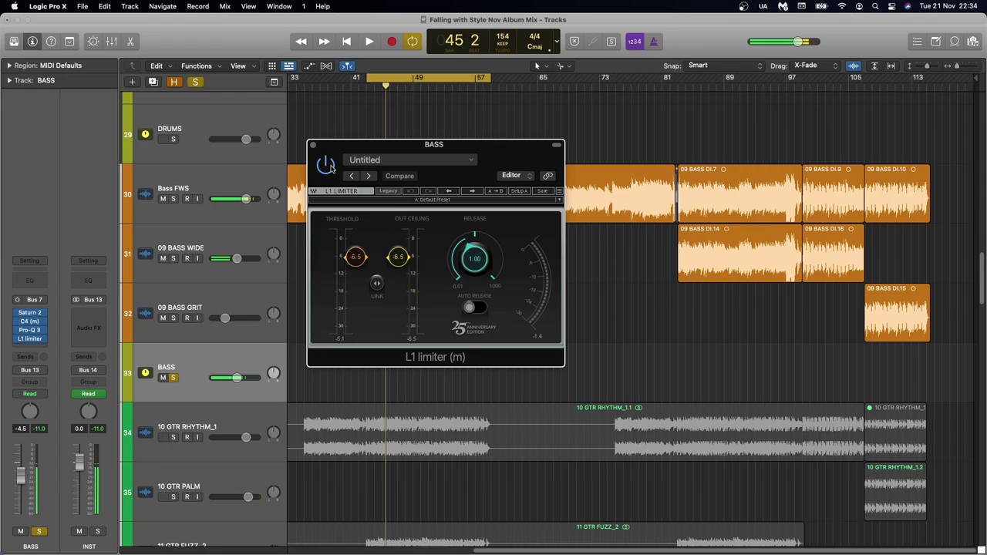
left_click(313, 145)
key("s")
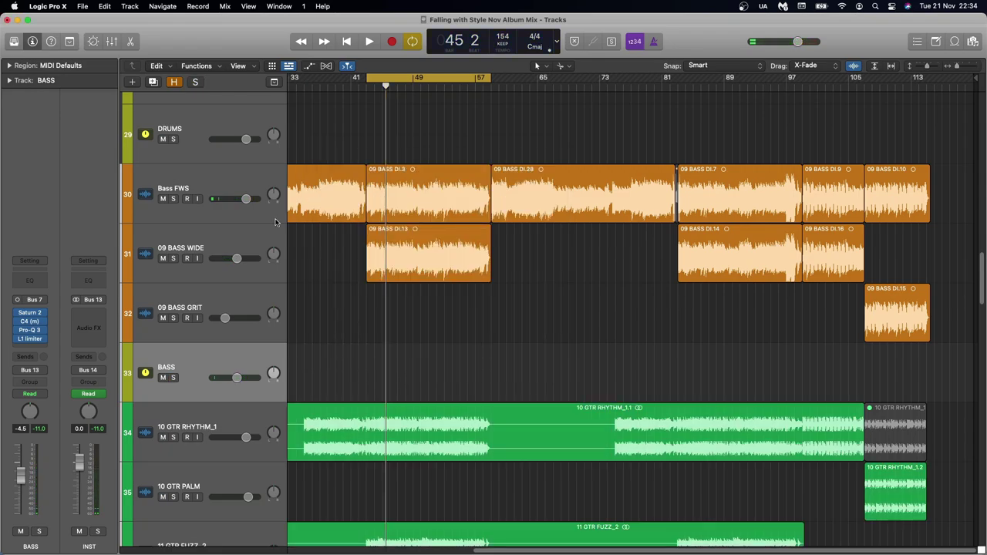
Replace the bars 41–57 cycle with bars 105–113 and select 09 BASS GRIT.
left_click(458, 81)
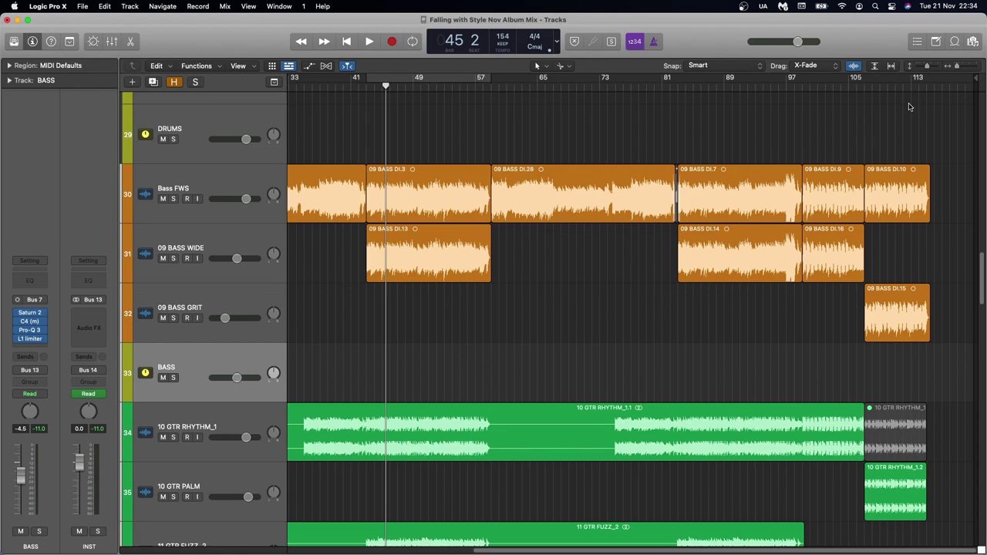
left_click_drag(864, 81, 932, 85)
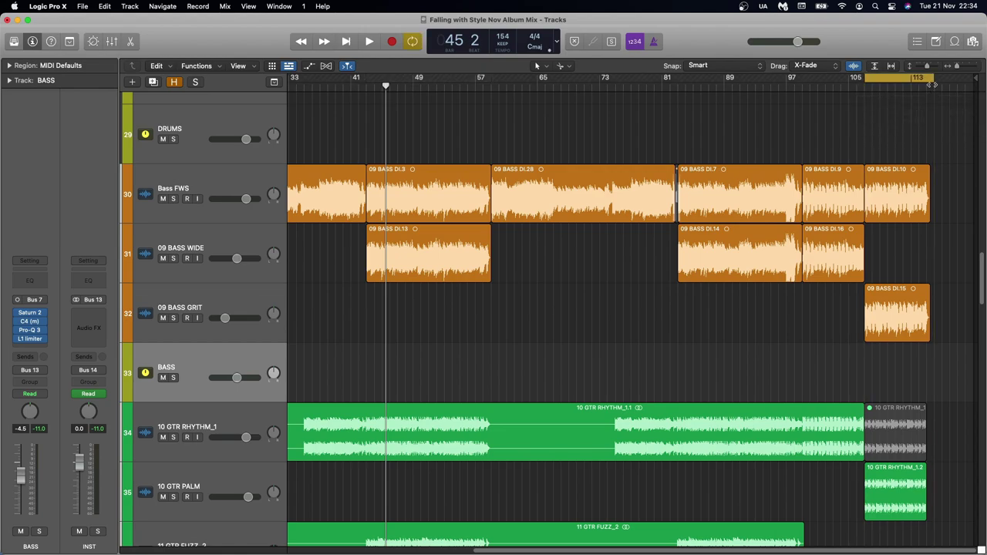
left_click(217, 300)
Review 09 BASS GRIT's CLA-76 compressor and Darkglass Ultra distortion settings.
left_click(30, 295)
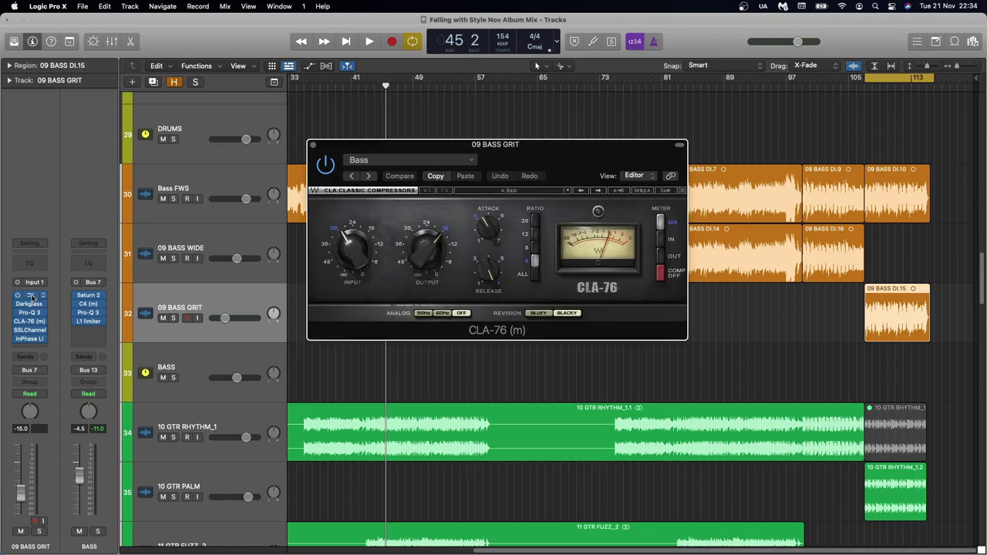
left_click(313, 147)
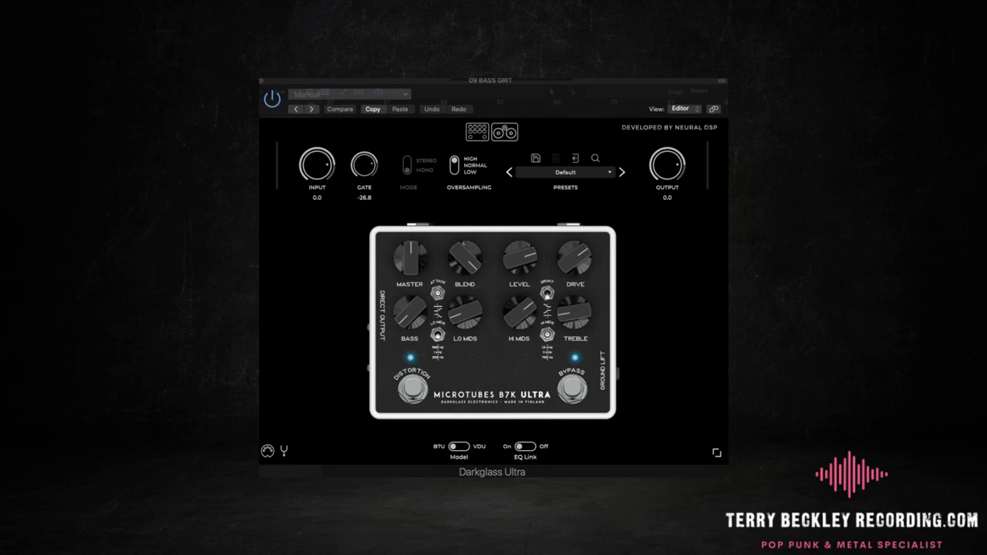
left_click(260, 82)
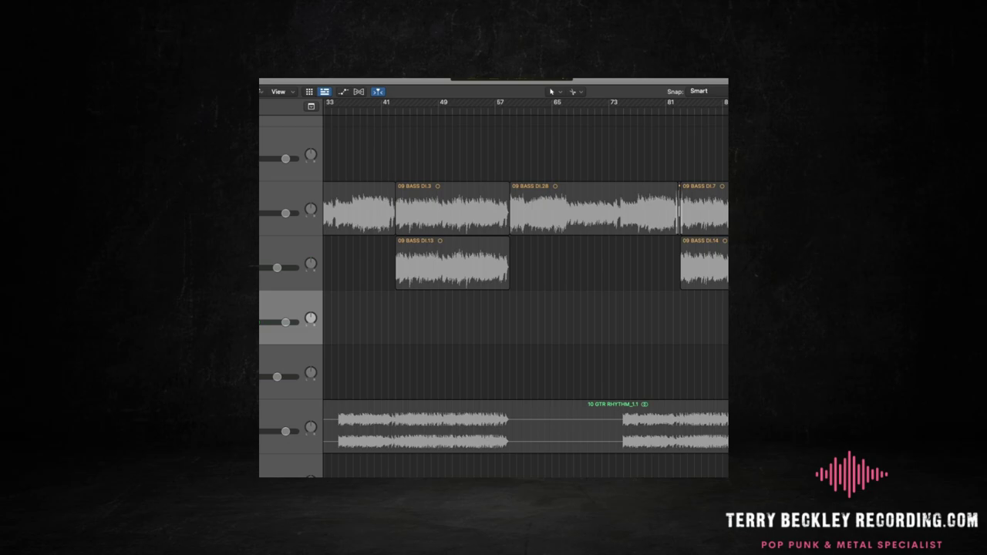
In Pro-Q 3, try the green band at 159 Hz, undo to 249.85 Hz, then reopen CLA-76.
left_click(29, 312)
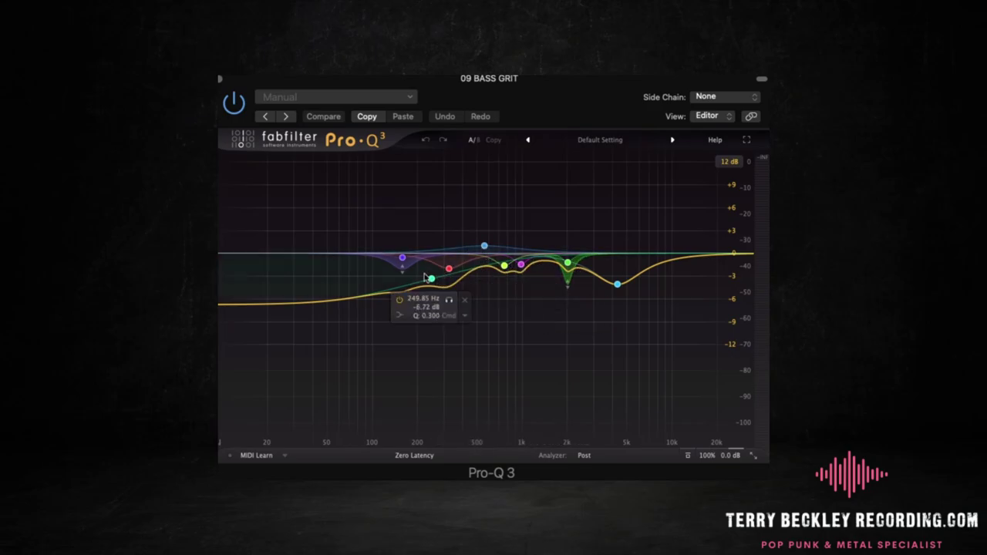
left_click_drag(436, 284, 350, 301)
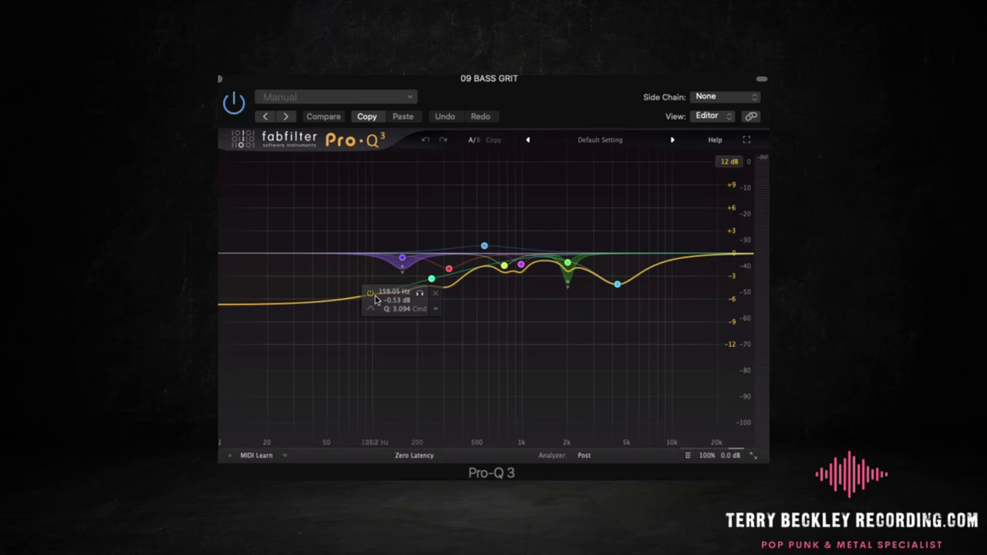
key("super+z")
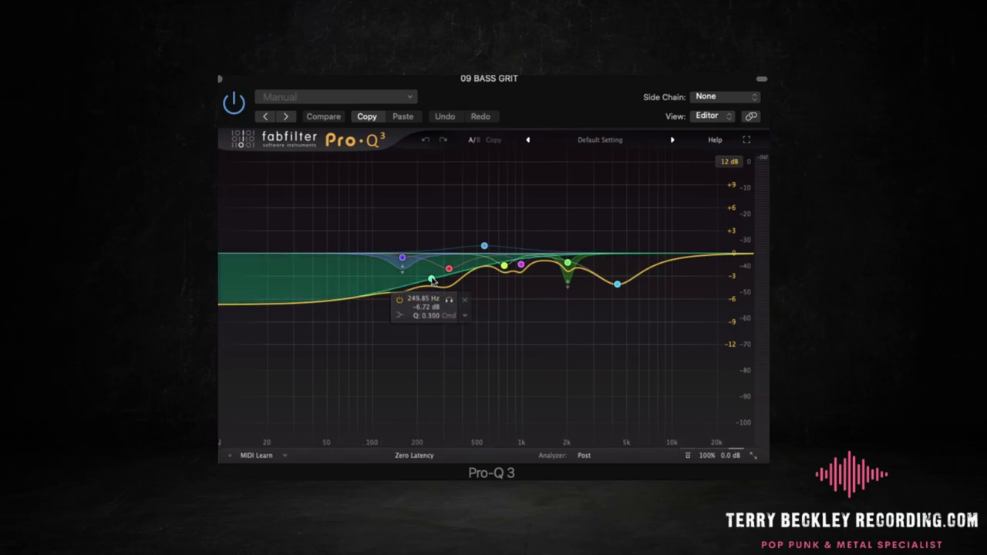
left_click(221, 81)
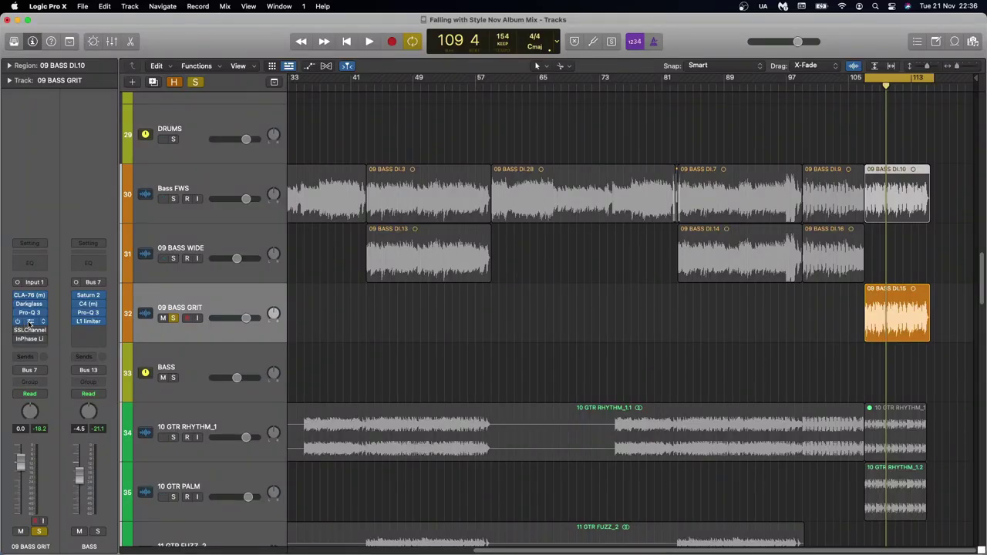
left_click(29, 323)
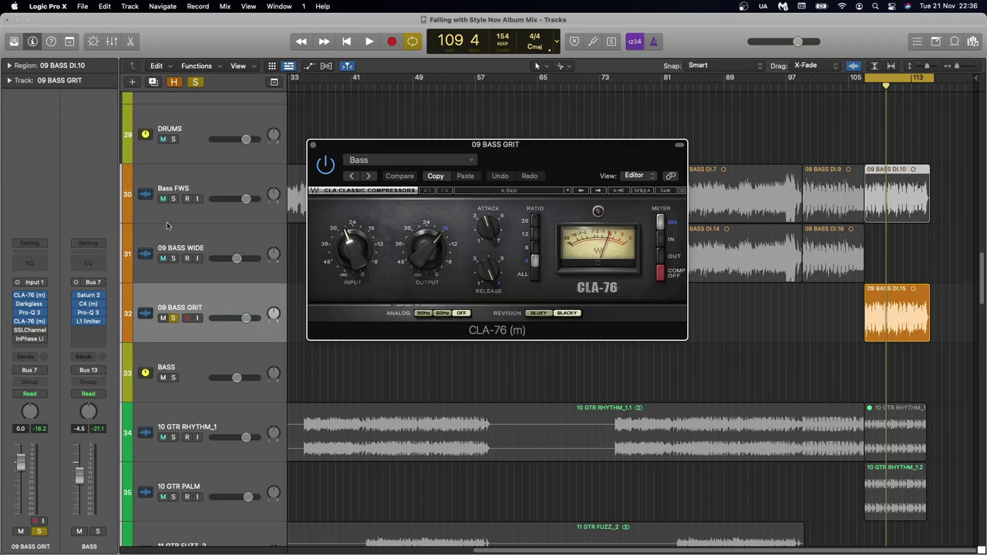
Close the CLA-76 and review the SSLChannel strip on 09 BASS GRIT.
left_click(312, 144)
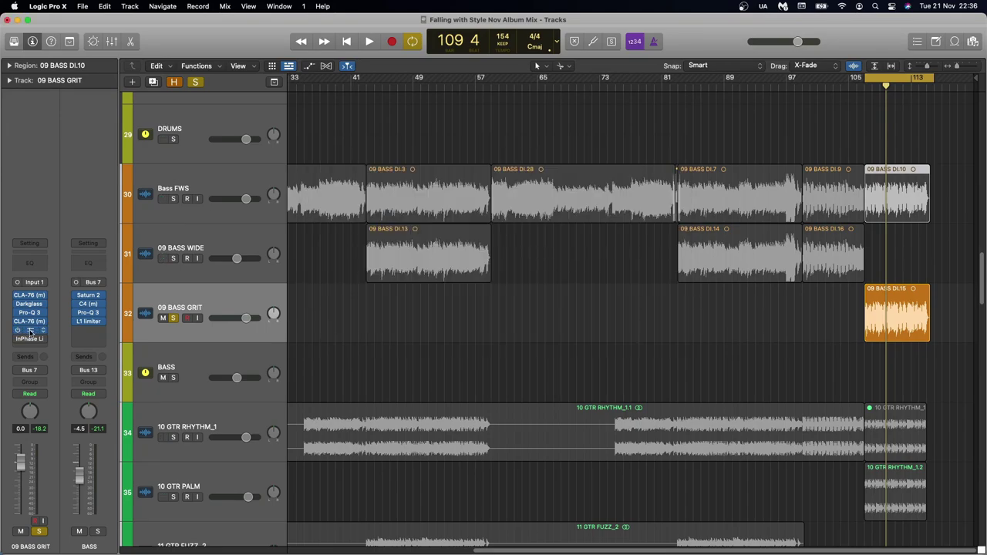
left_click(17, 332)
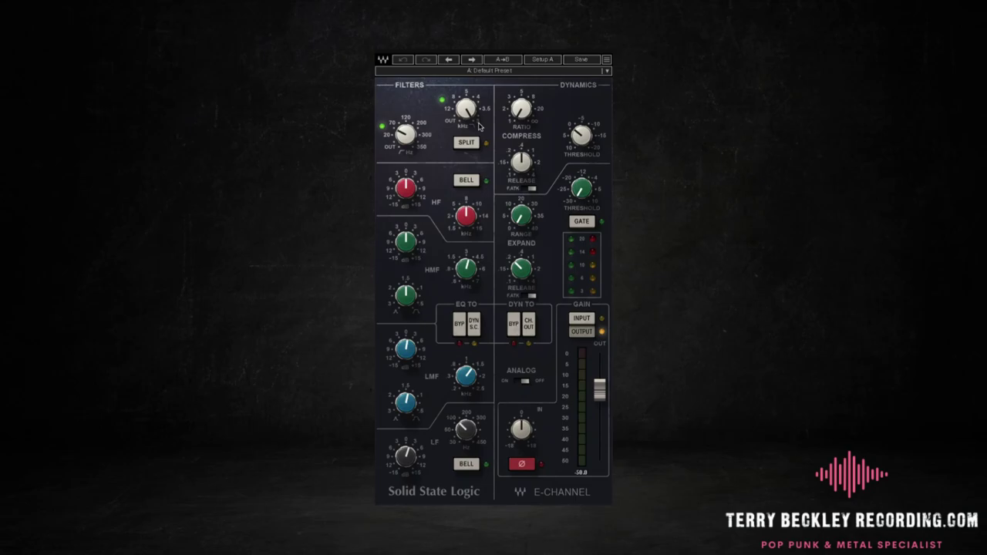
mouse_move(466, 375)
mouse_move(466, 430)
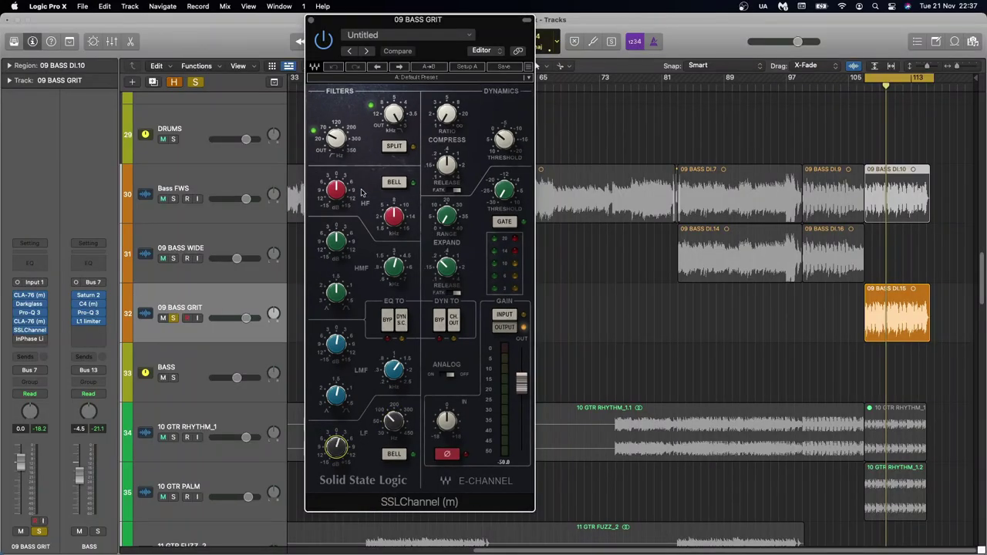
left_click(312, 19)
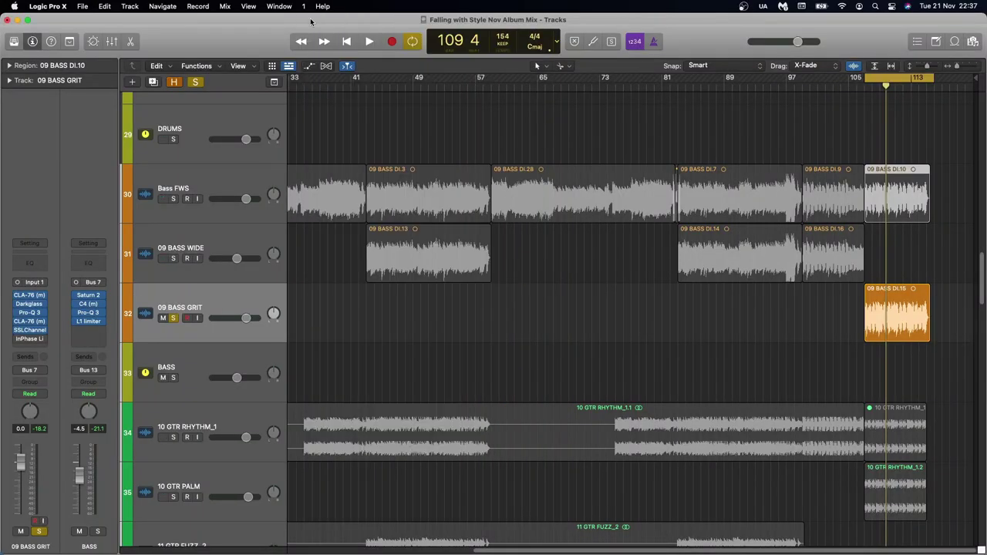
Check the Darkglass Ultra plugin, then bring up InPhase Live on 09 BASS GRIT.
left_click(29, 304)
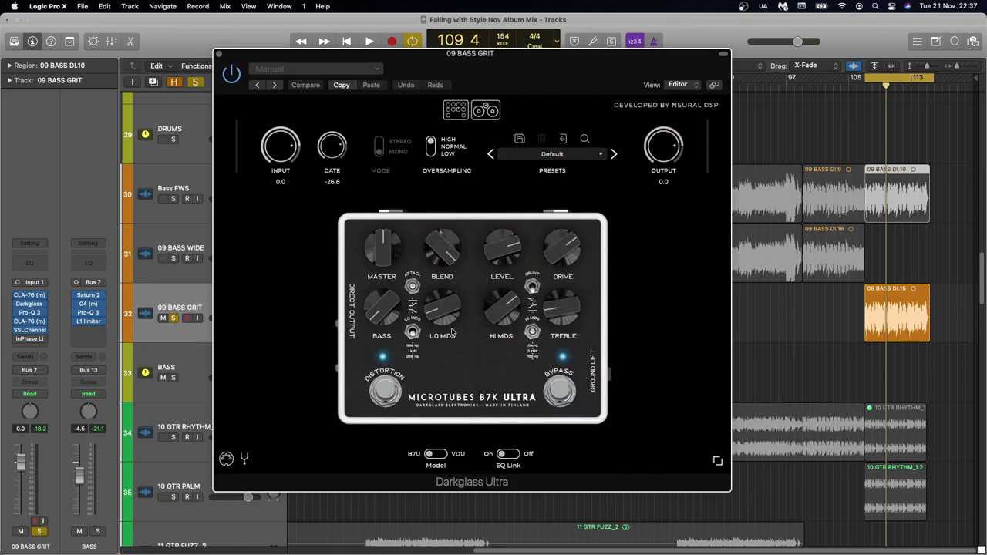
left_click(220, 54)
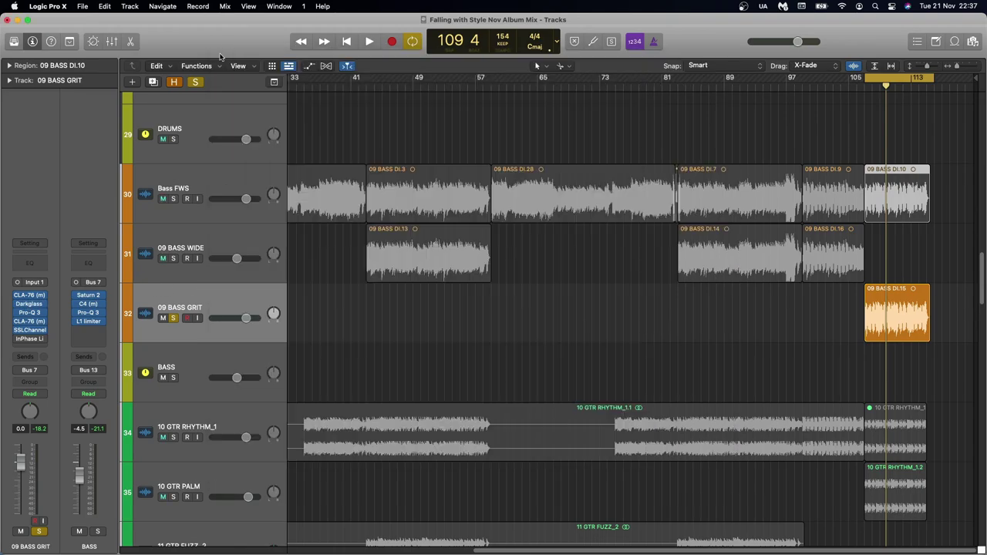
left_click(33, 342)
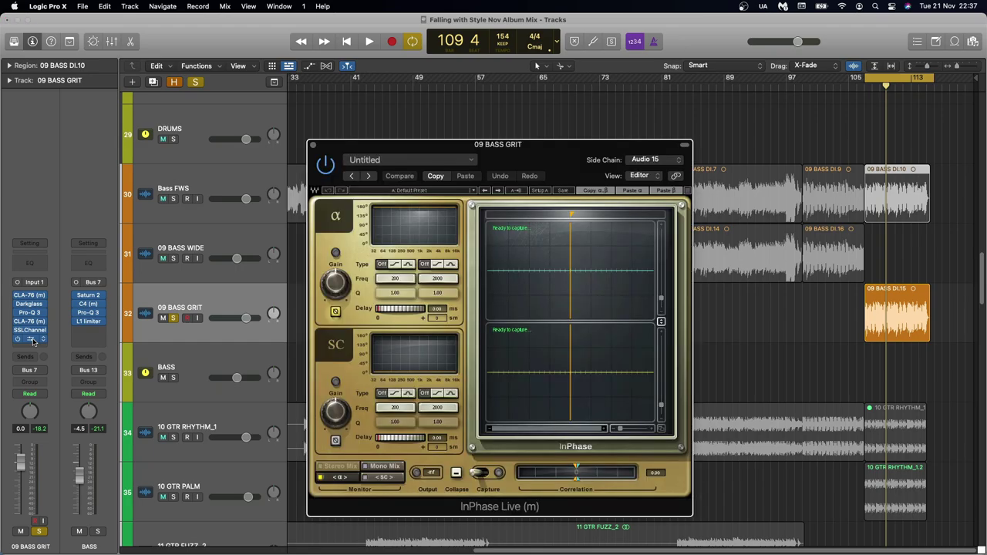
Close InPhase Live and play the looped bass section from bar 106.
left_click(312, 145)
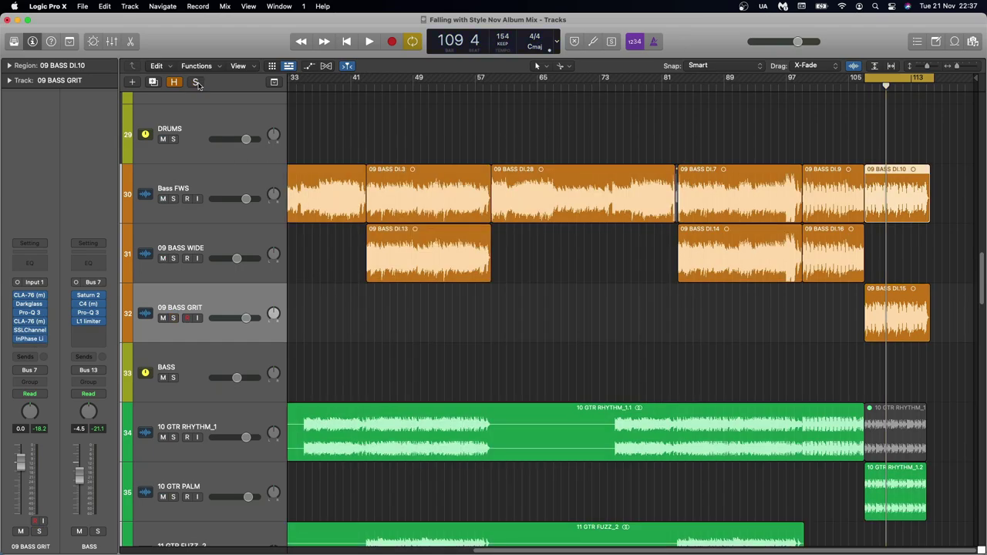
key("space")
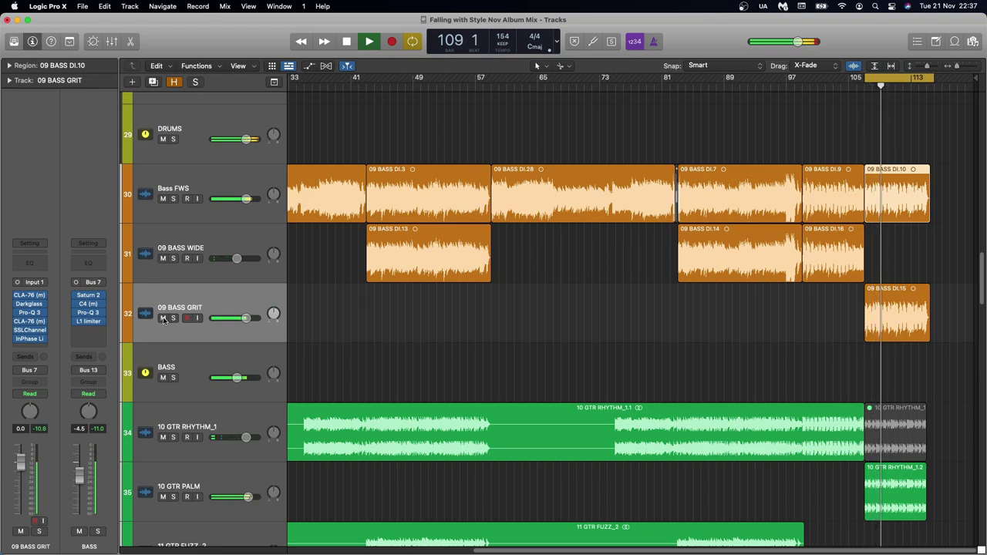
key("space")
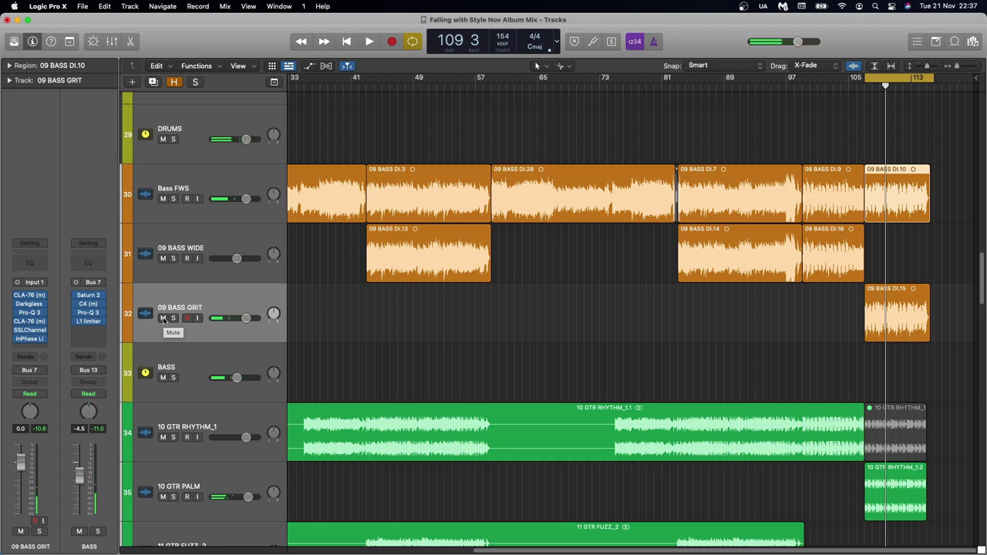
key("space")
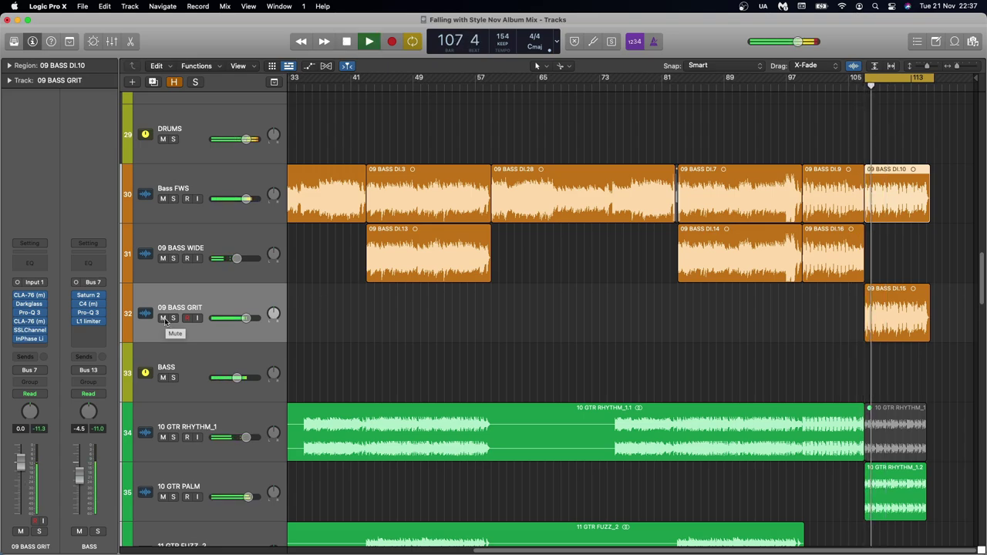
Compare the mix with 09 BASS GRIT muted and unmuted, then turn off the bars 105–113 cycle.
left_click(163, 319)
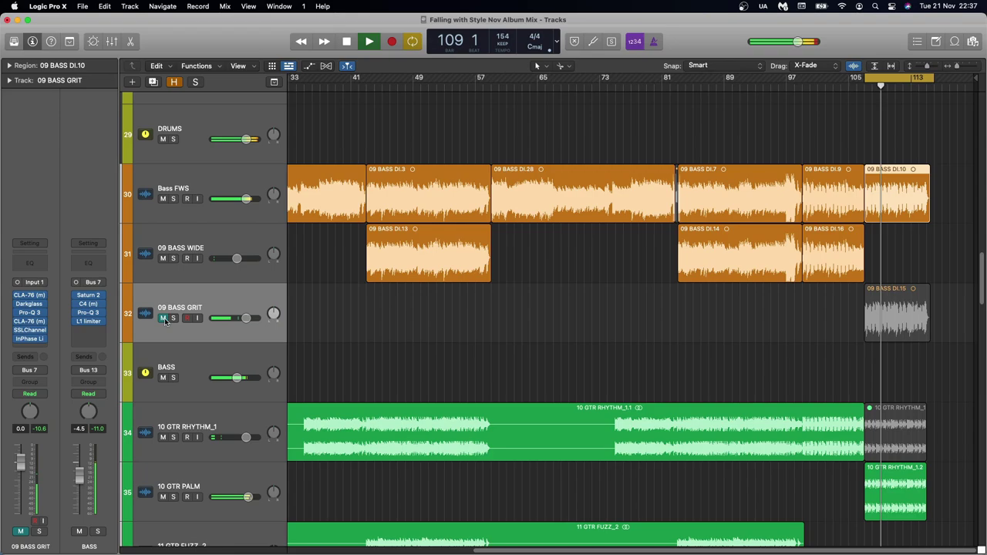
left_click(163, 318)
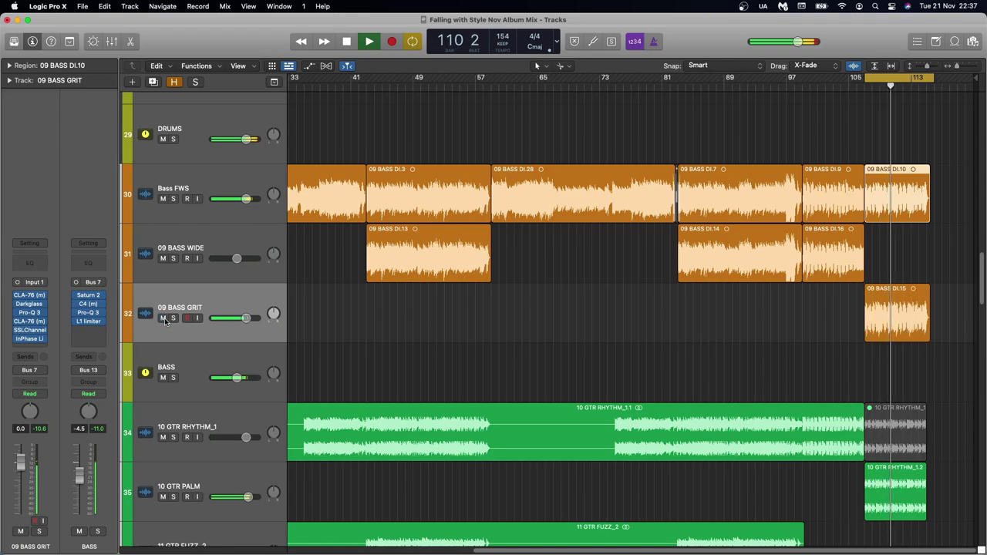
key("space")
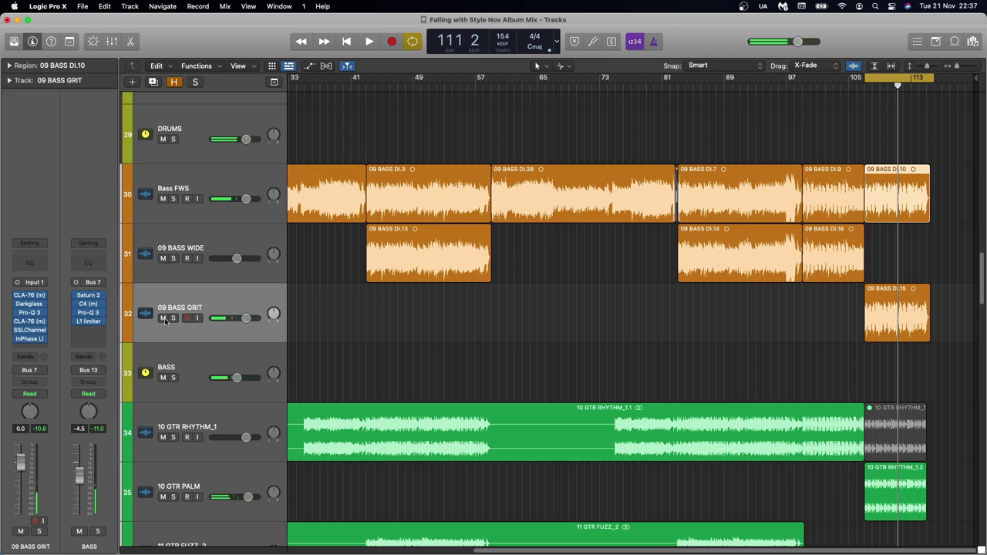
key("c")
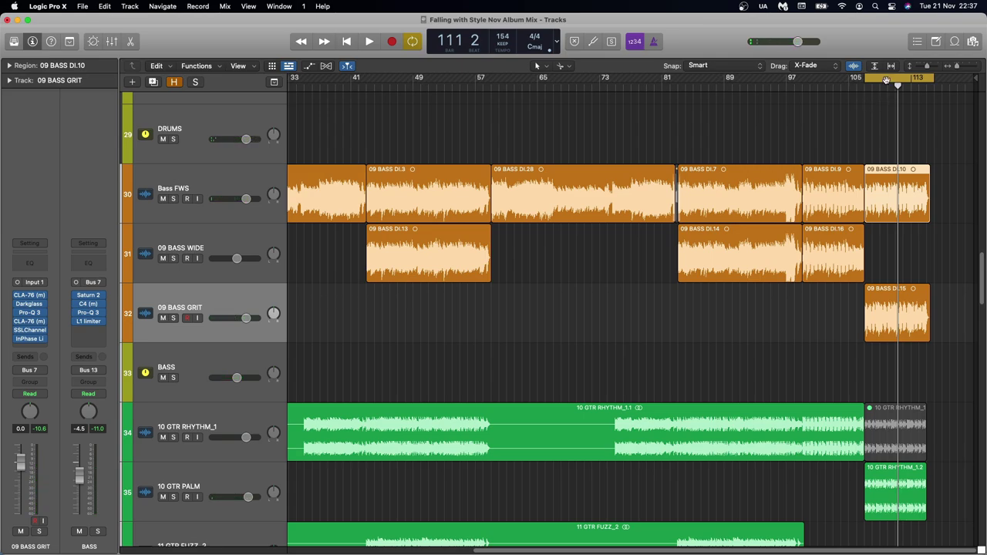
scroll(569, 323, "down", 8)
Scroll down and left to show the vocal regions on 14 VOCAL MAIN 2_1, 15 VOCAL MONO DBL_1 and 17 VOCAL LO FI.
scroll(568, 323, "down", 3)
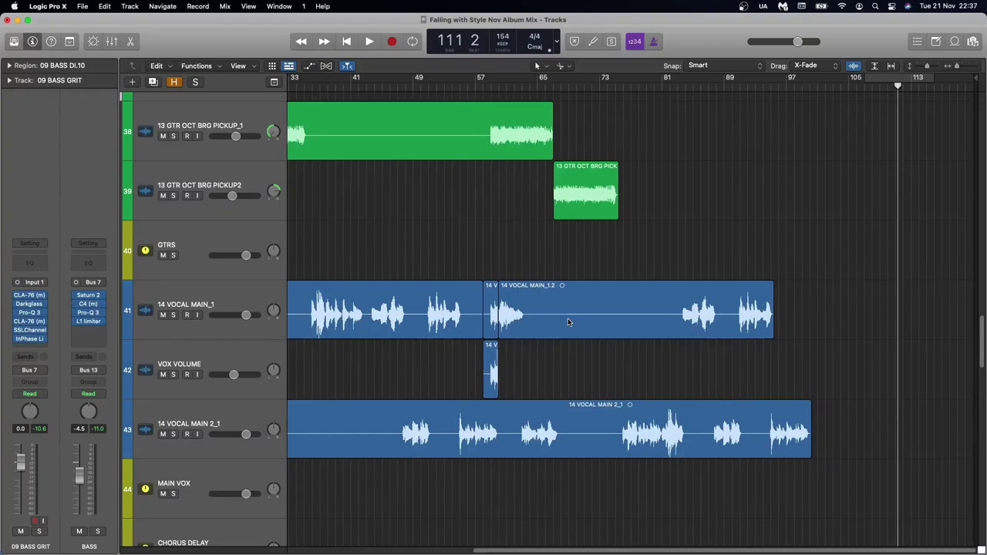
scroll(568, 322, "down", 5)
scroll(569, 323, "left", 5)
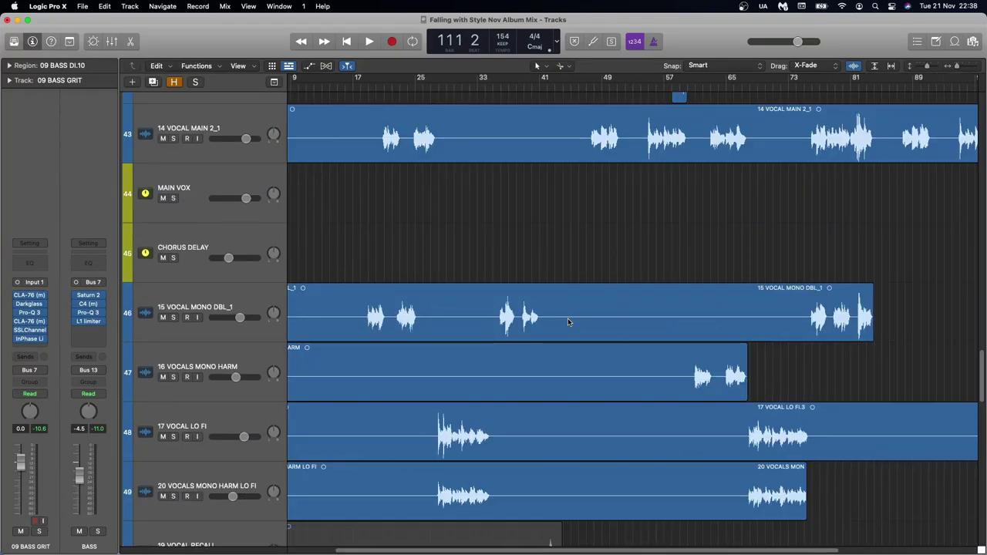